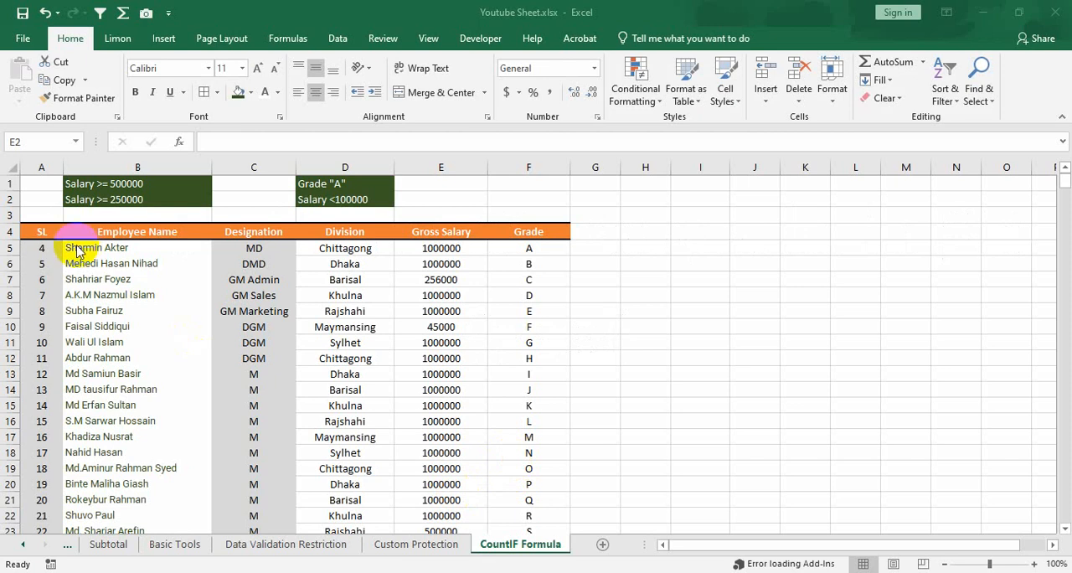
Look over the employee table's headers and rows, along with the salary and grade criteria and the blank result cells above it.
left_click(50, 232)
left_click_drag(50, 232, 543, 230)
scroll(515, 422, "down", 13)
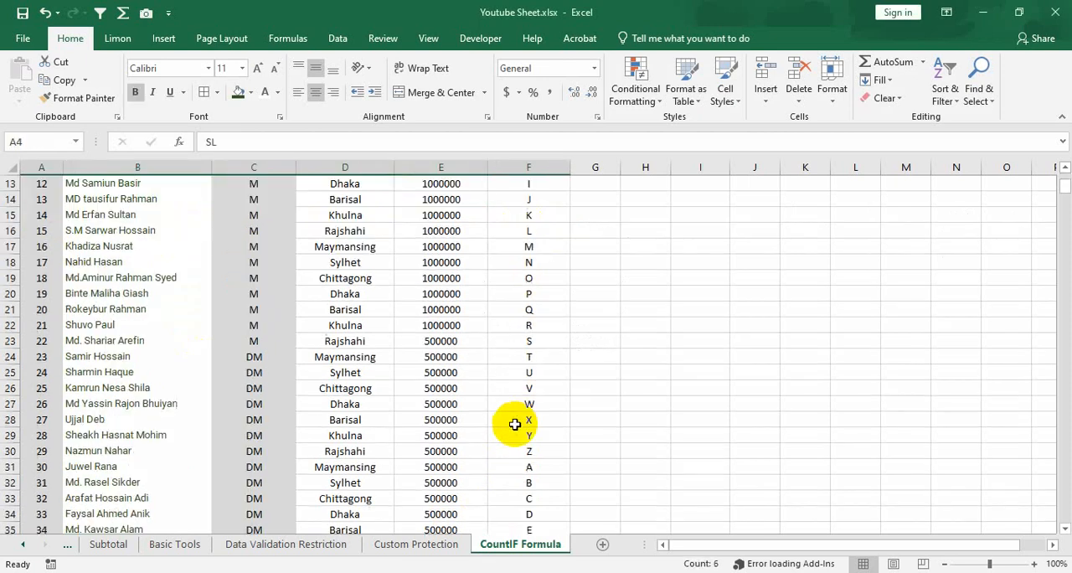
scroll(515, 423, "down", 18)
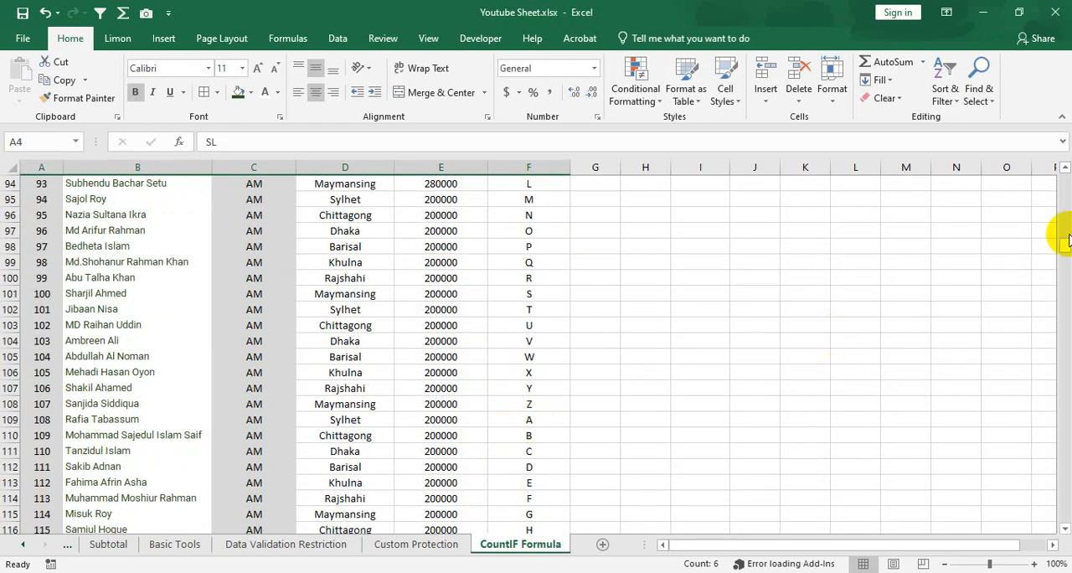
left_click_drag(1063, 244, 1064, 180)
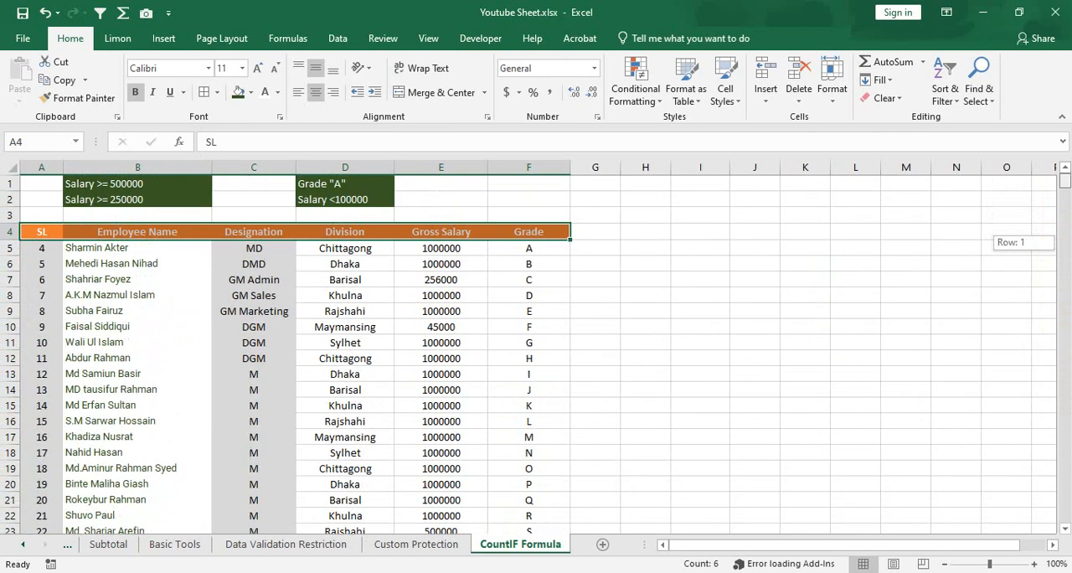
left_click(255, 185)
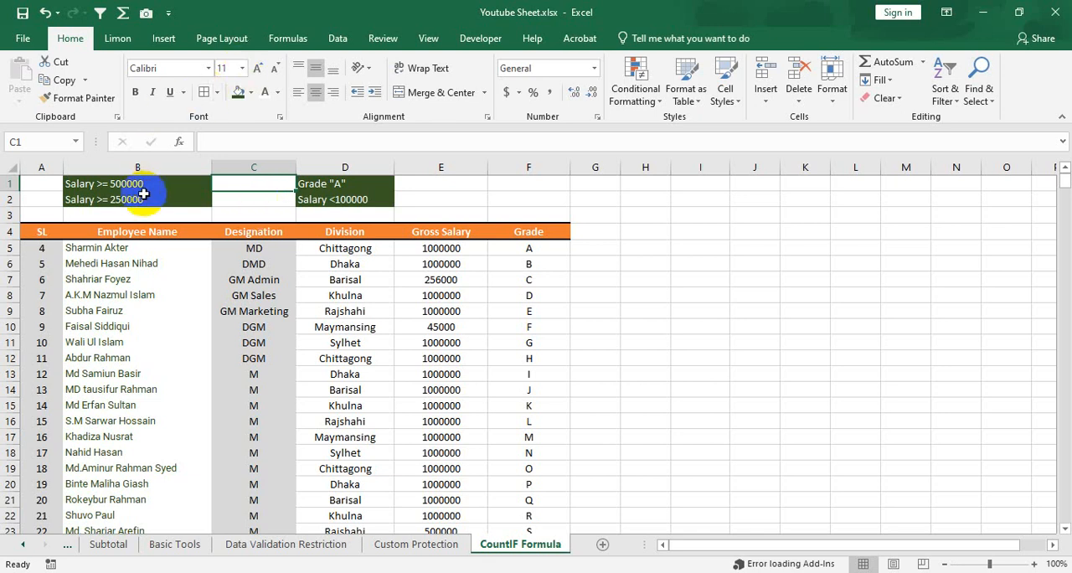
left_click_drag(125, 184, 525, 203)
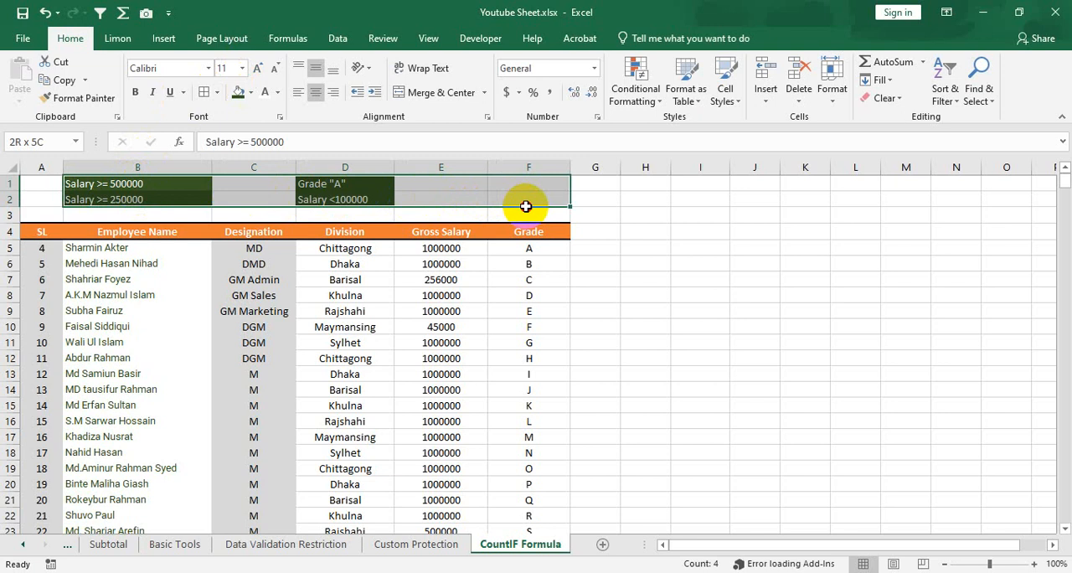
left_click(164, 184)
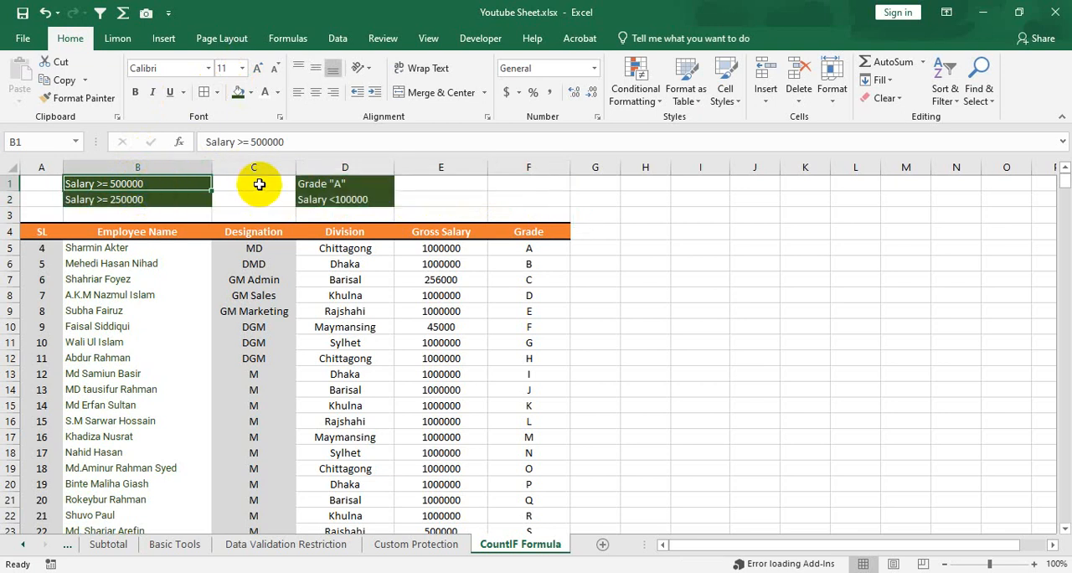
left_click(252, 328)
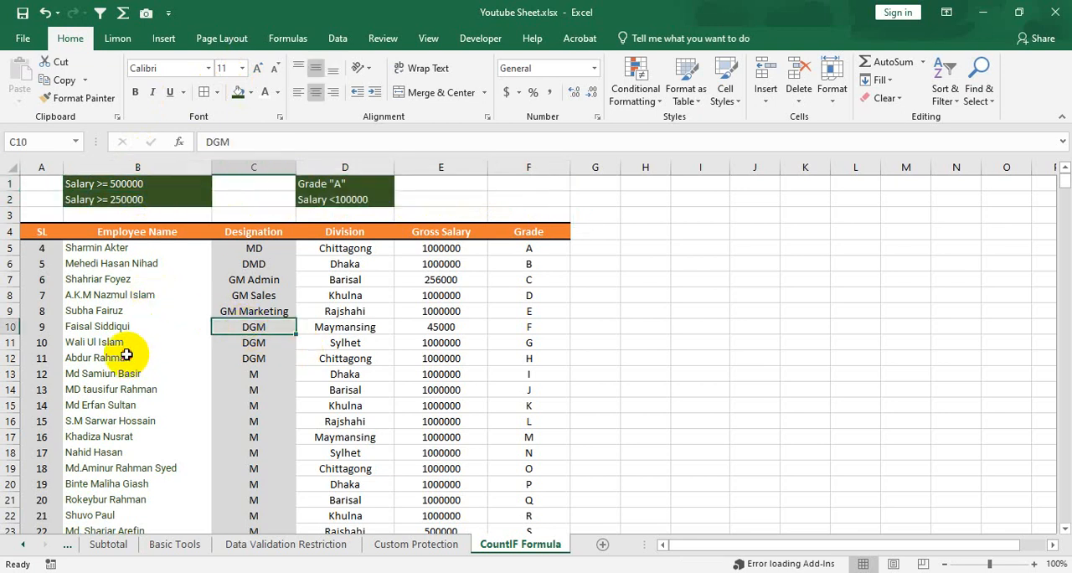
left_click_drag(142, 357, 486, 378)
left_click_drag(234, 185, 235, 196)
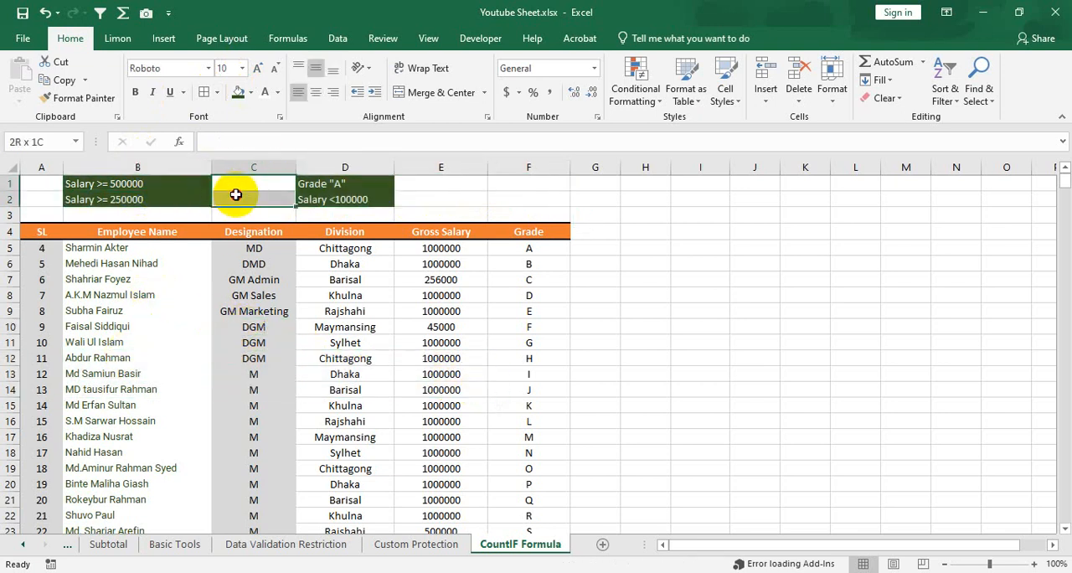
left_click_drag(427, 184, 436, 193)
left_click_drag(270, 183, 273, 197)
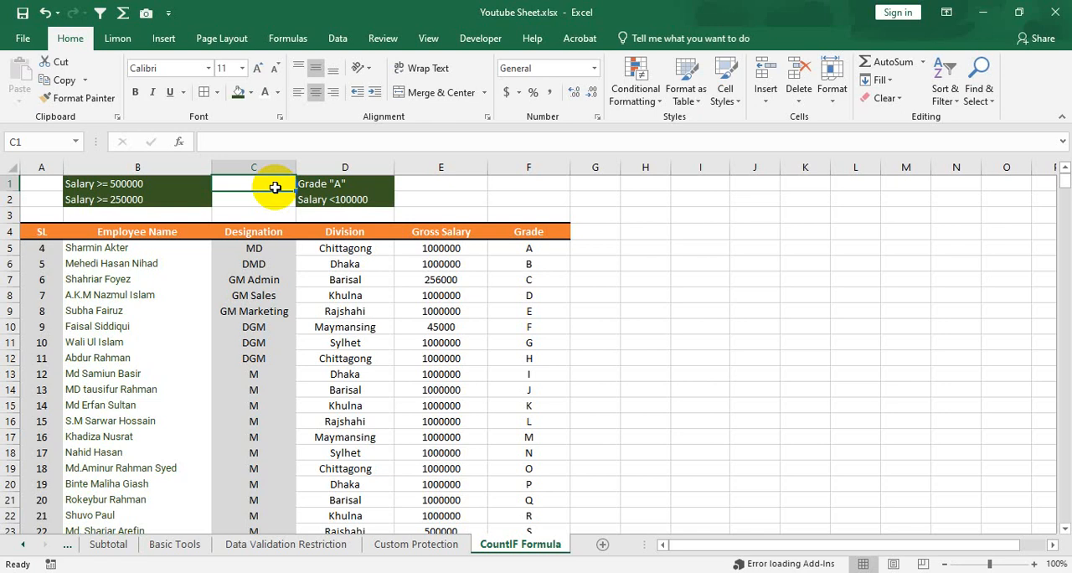
left_click(136, 181)
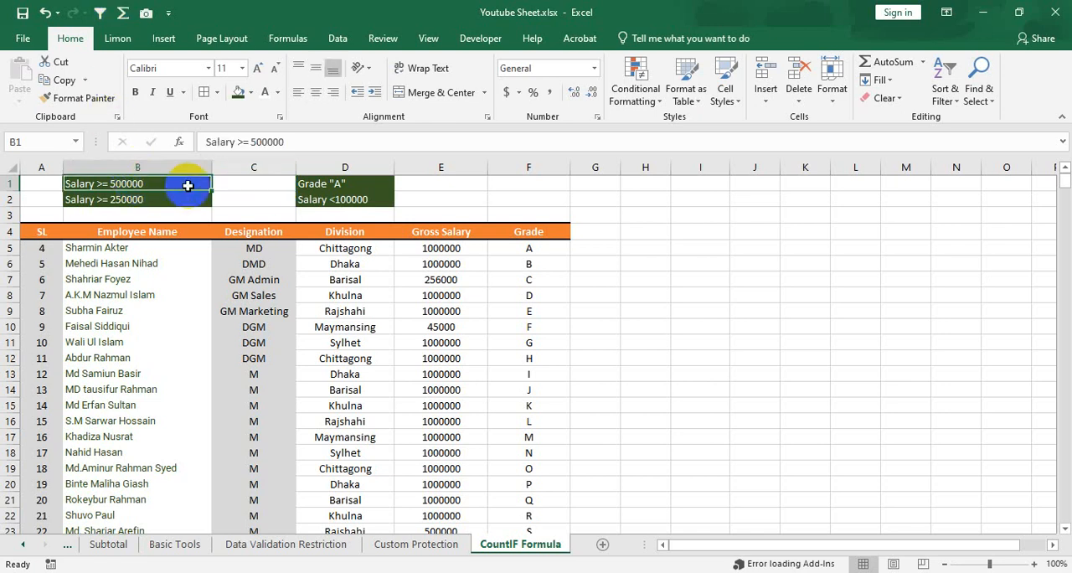
Start a COUNTIF formula in C1 with the Gross Salary range E5:E504 as its first argument.
left_click(241, 186)
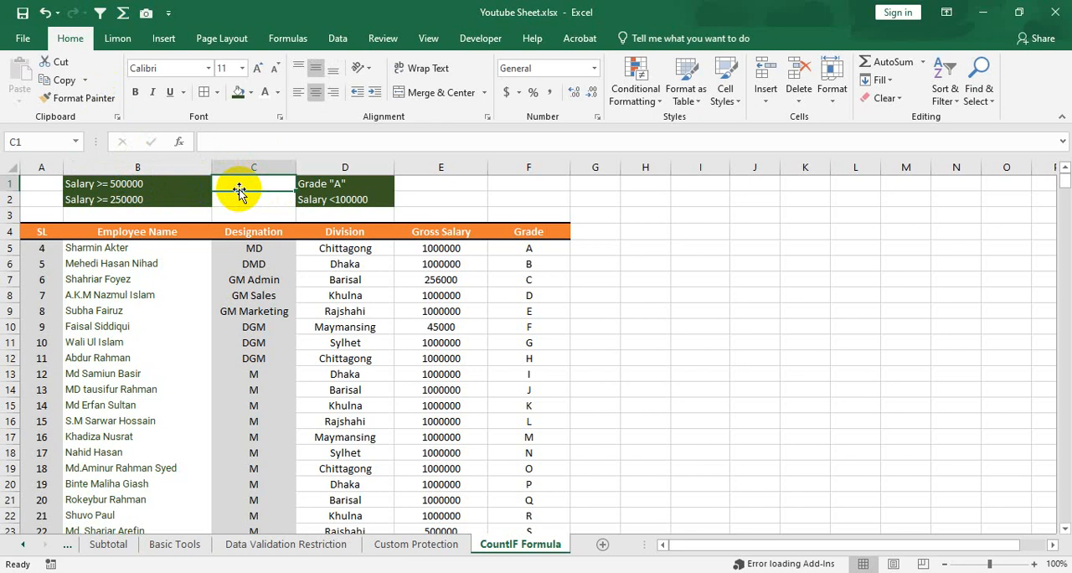
type("=countif")
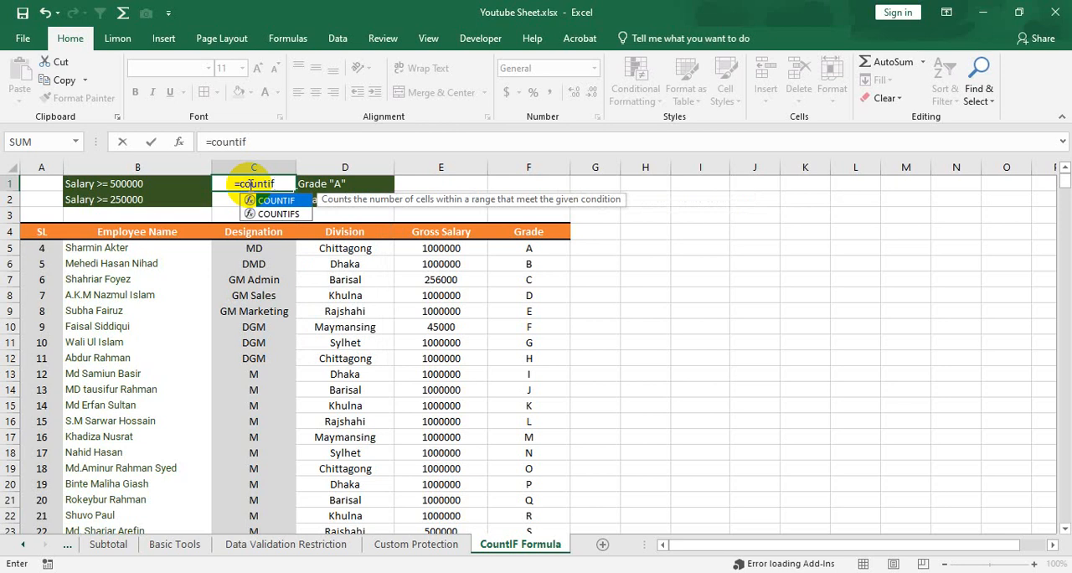
key("Tab")
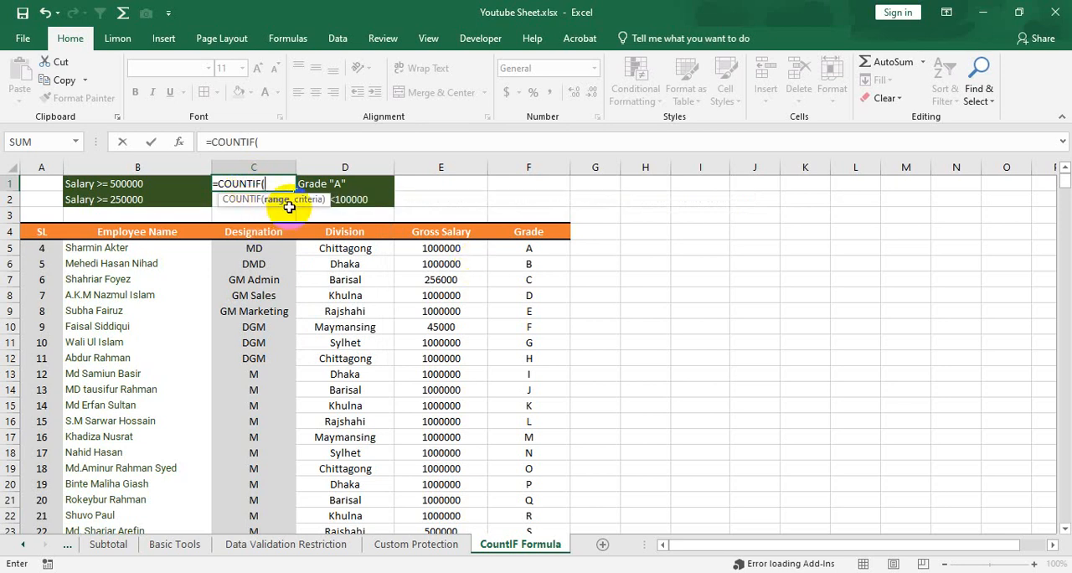
left_click(463, 255)
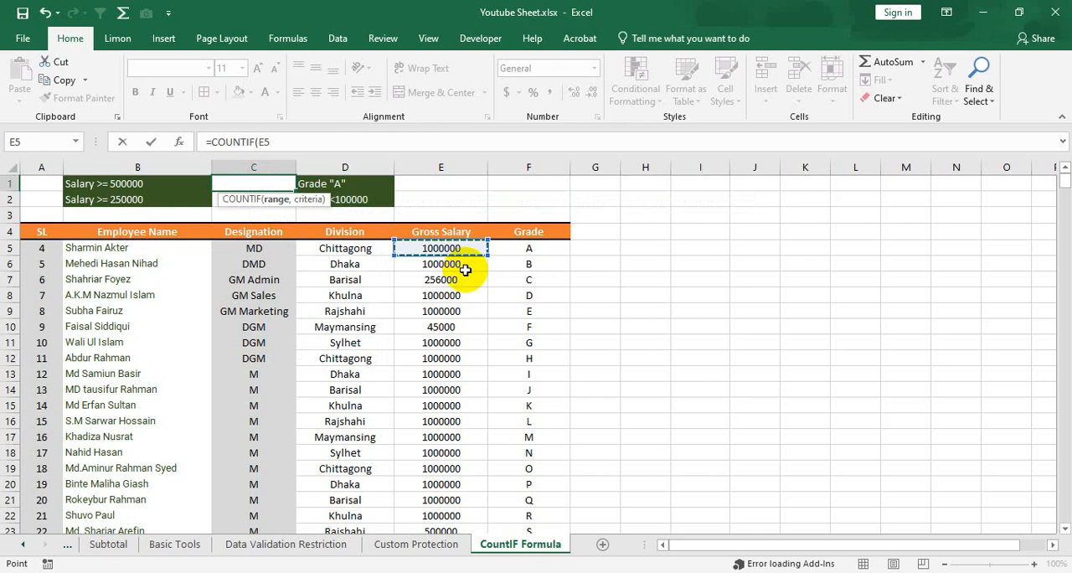
key("ctrl+shift+Down")
left_click_drag(1065, 517, 1065, 181)
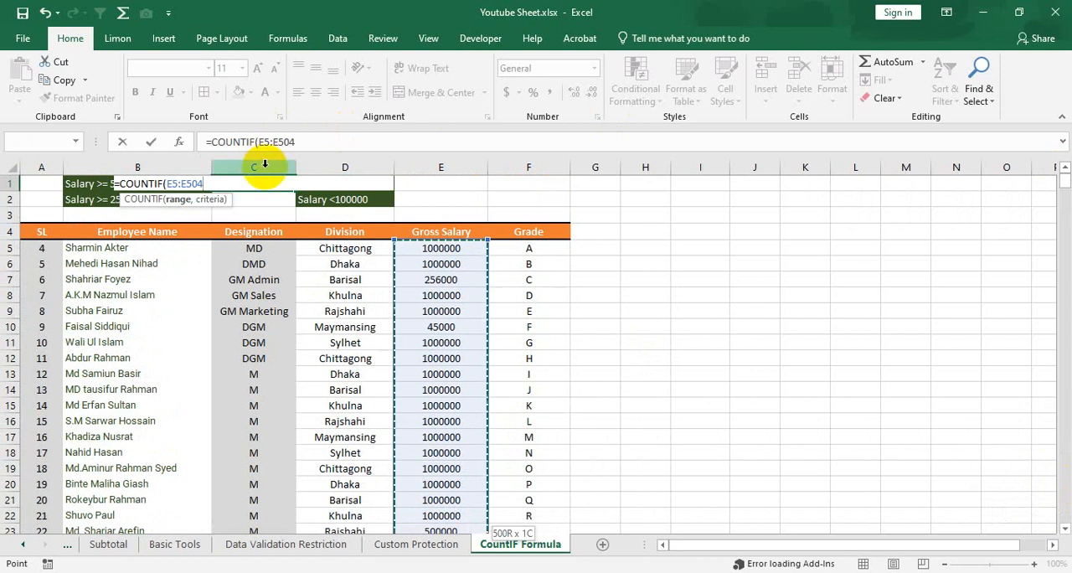
type(",")
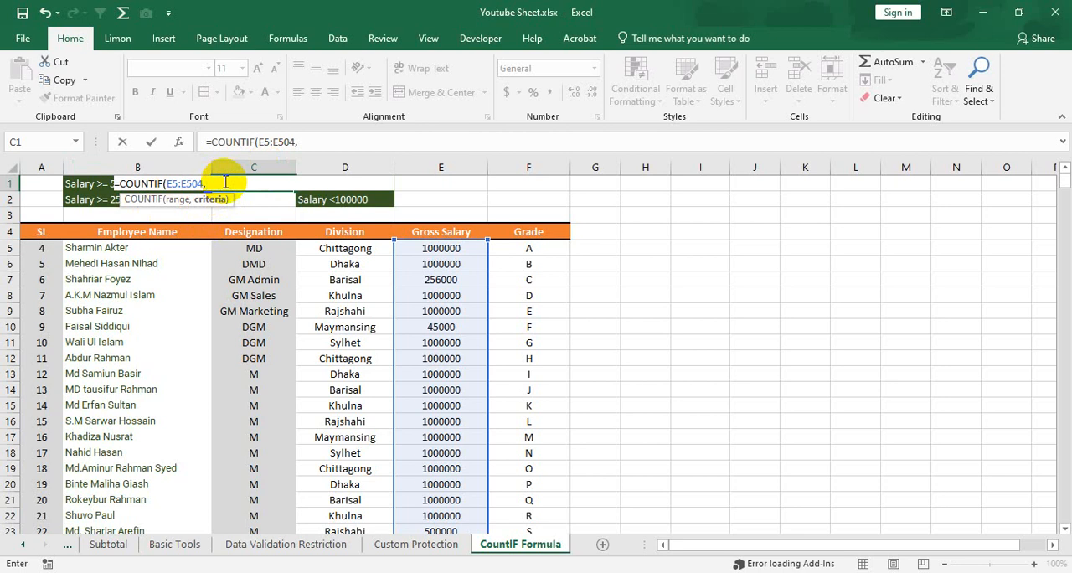
Complete the COUNTIF formula in C1 with the criterion ">=500000" and a closing parenthesis.
type("\"")
type(">=")
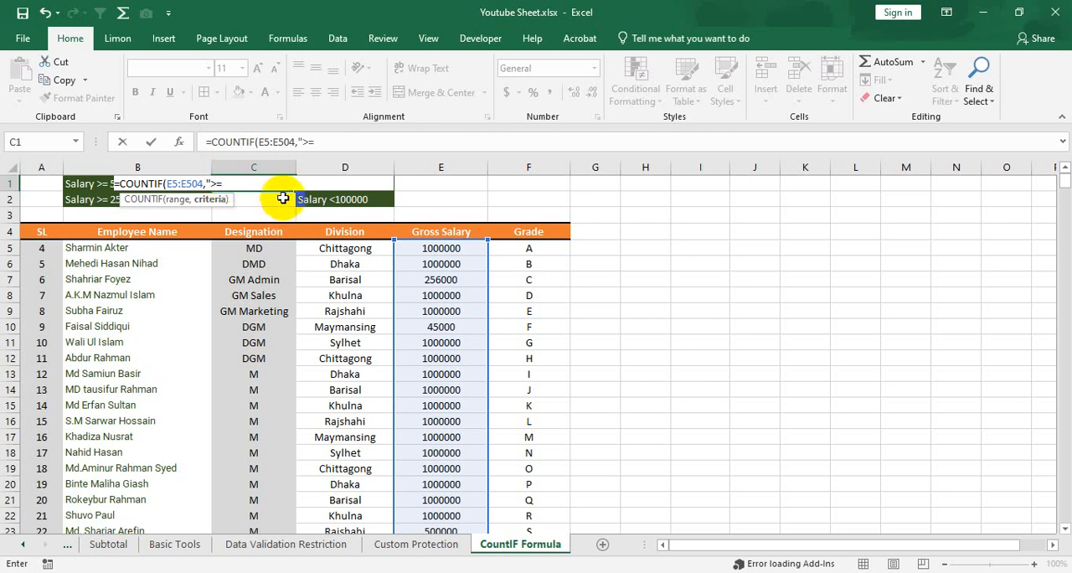
type("500000")
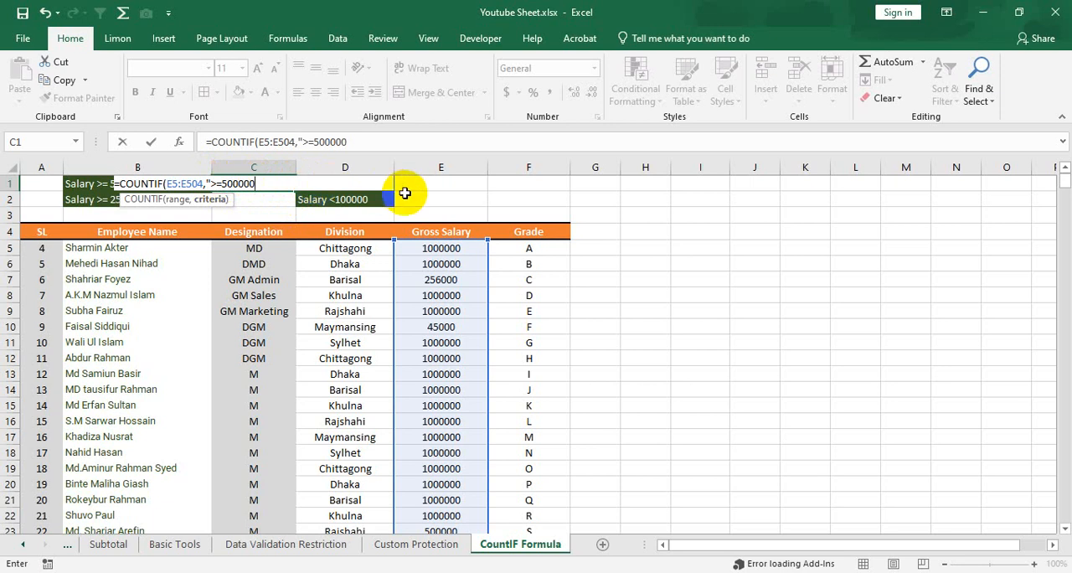
type("\"")
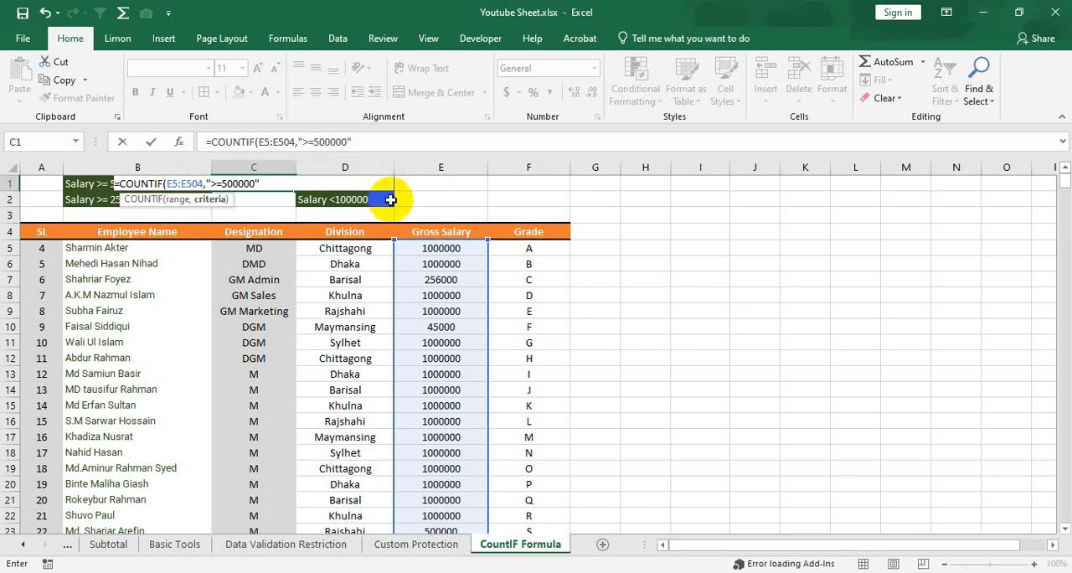
type(")")
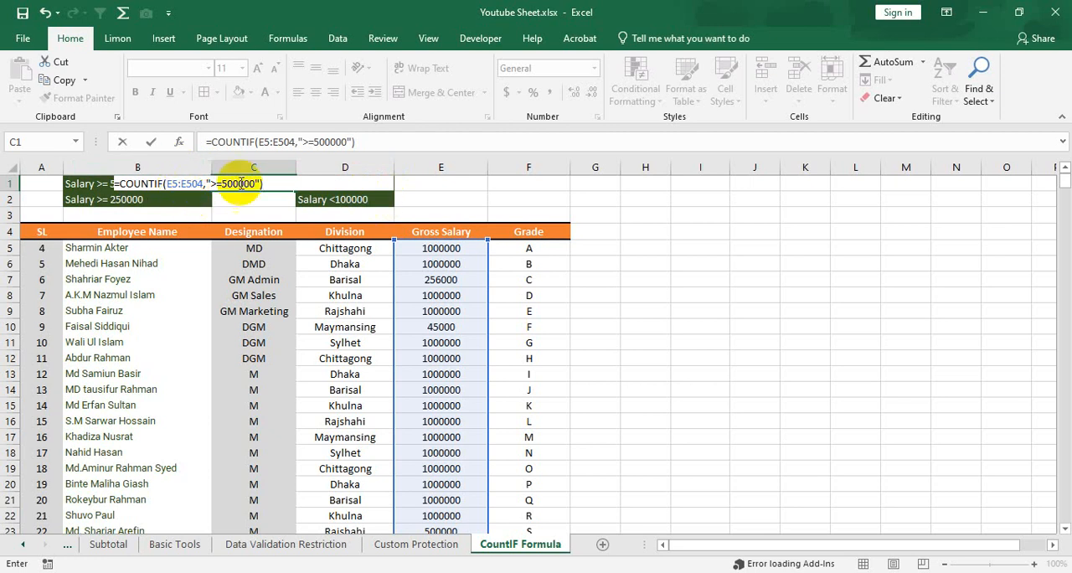
Review the range and criterion arguments of the COUNTIF formula in C1 and commit the formula.
left_click_drag(169, 183, 203, 183)
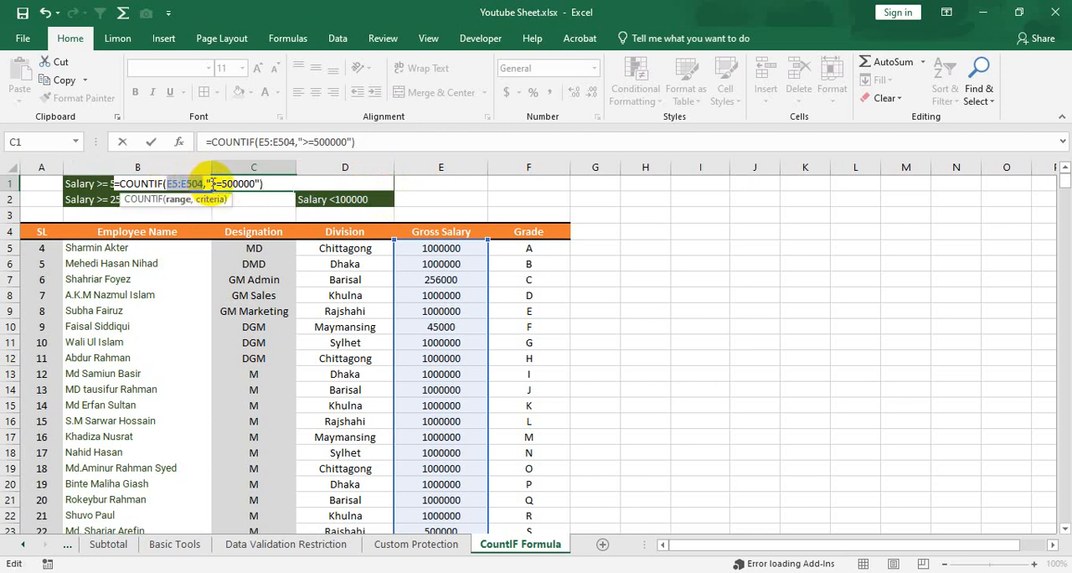
left_click(218, 183)
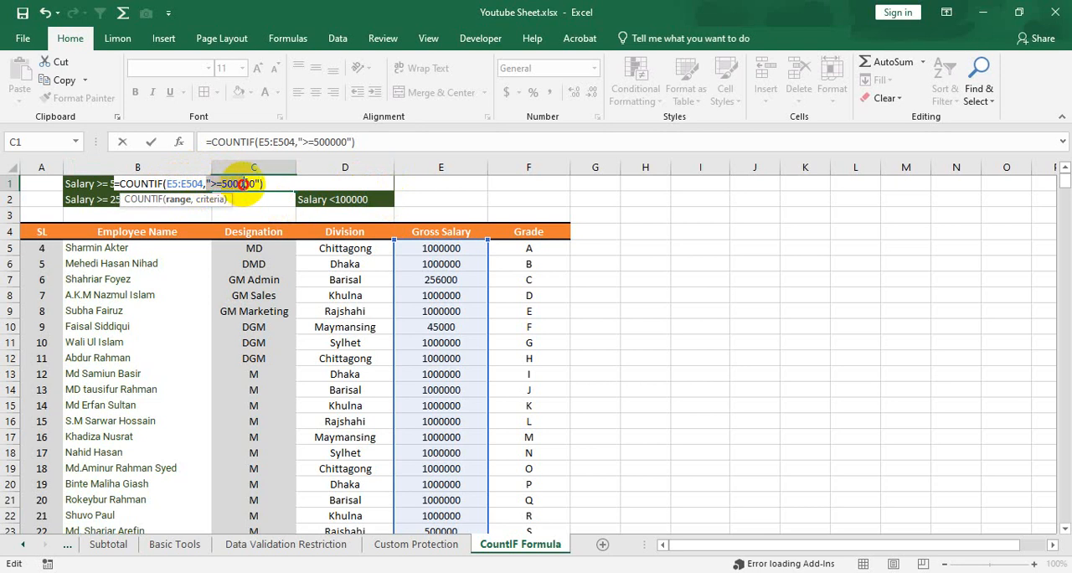
left_click(206, 183)
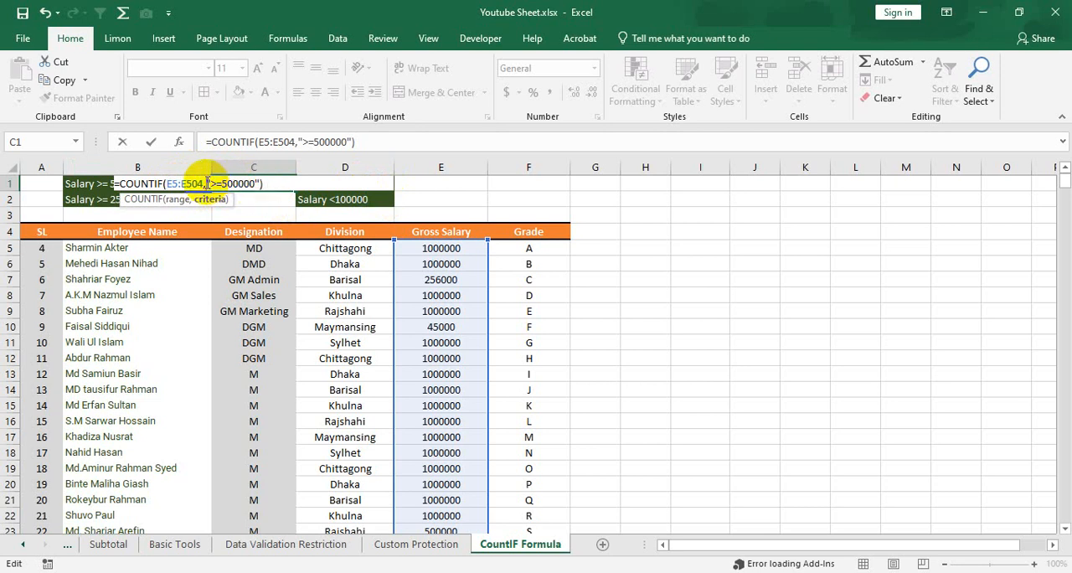
left_click_drag(207, 183, 255, 184)
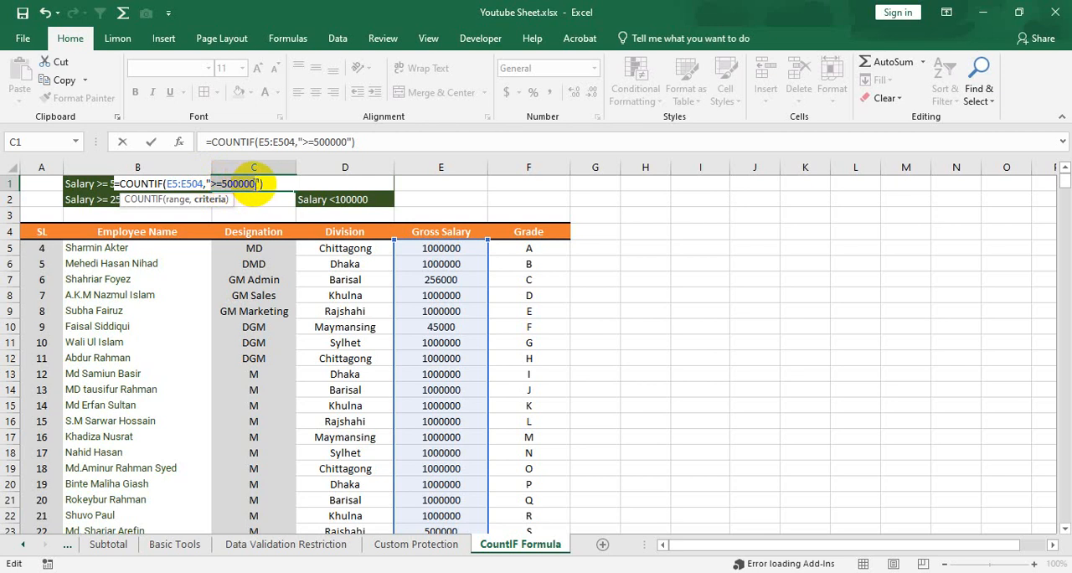
left_click(251, 182)
left_click(214, 183)
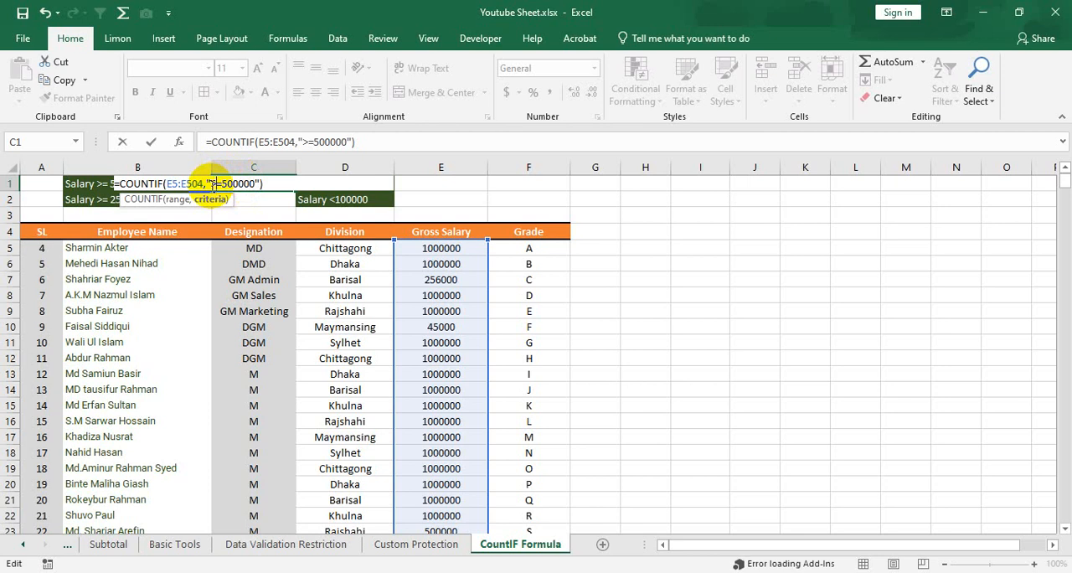
left_click(251, 183)
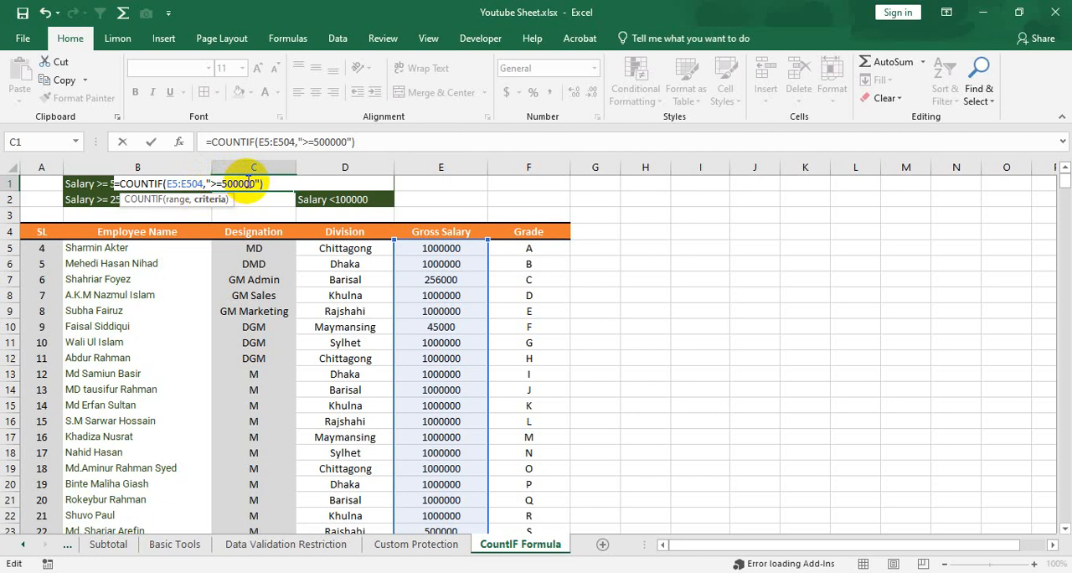
left_click(248, 183)
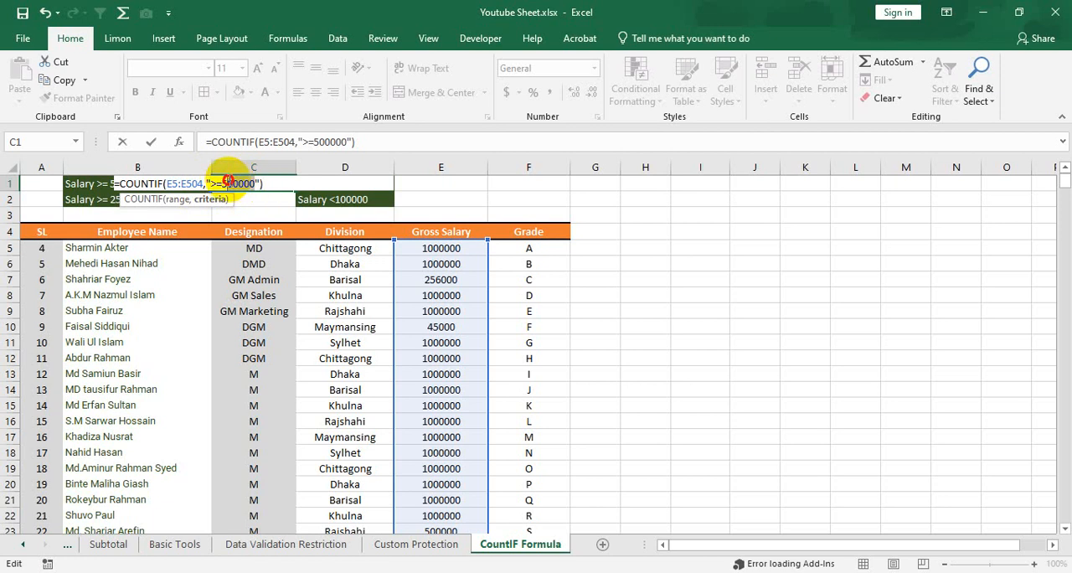
left_click(274, 183)
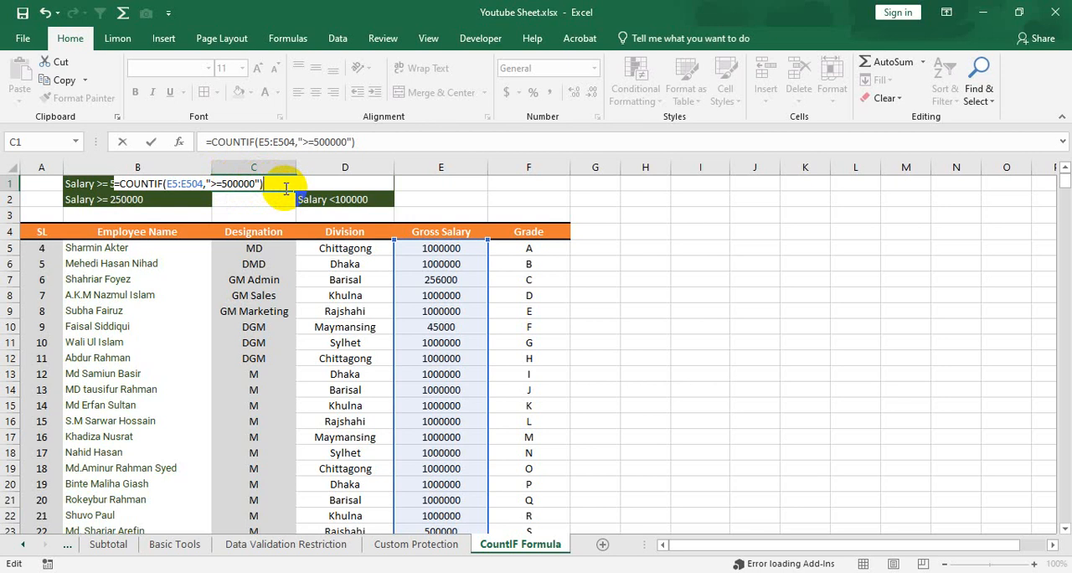
key("Return")
key("Up")
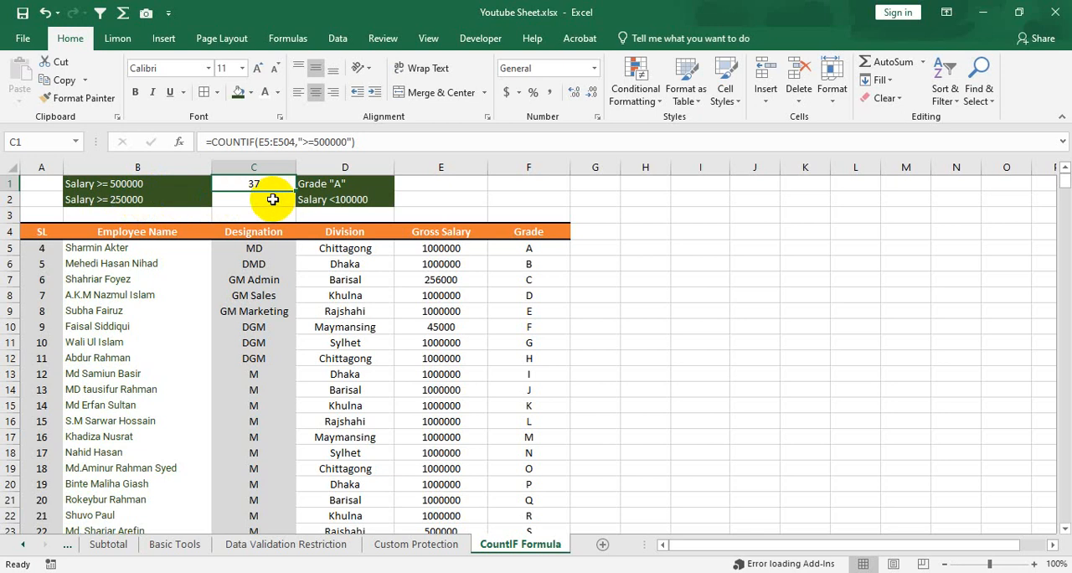
Start a COUNTIF formula in C2 with the Gross Salary range E5:E504 as its first argument.
left_click(275, 203)
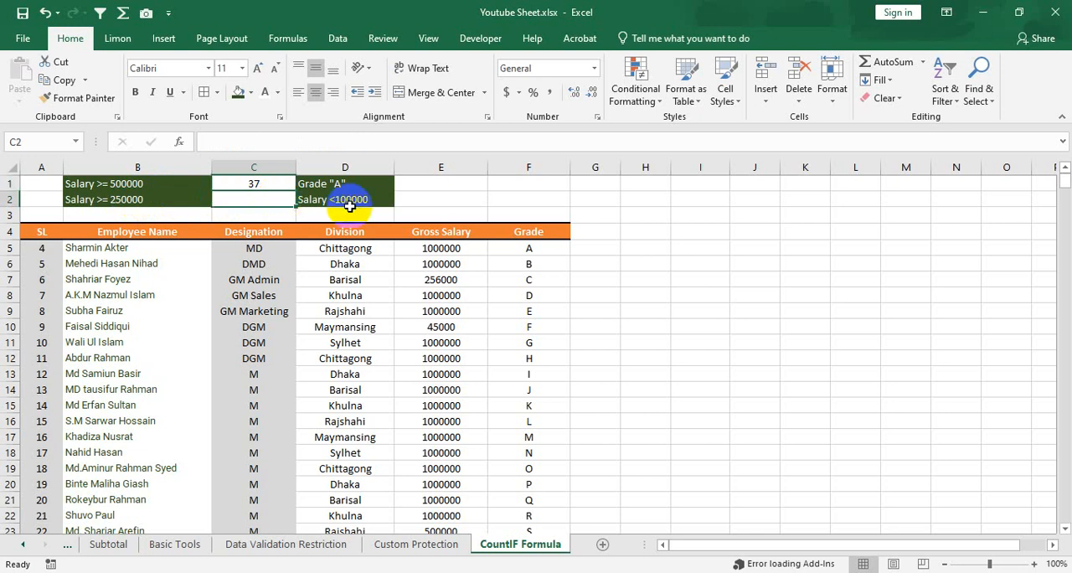
type("=countif")
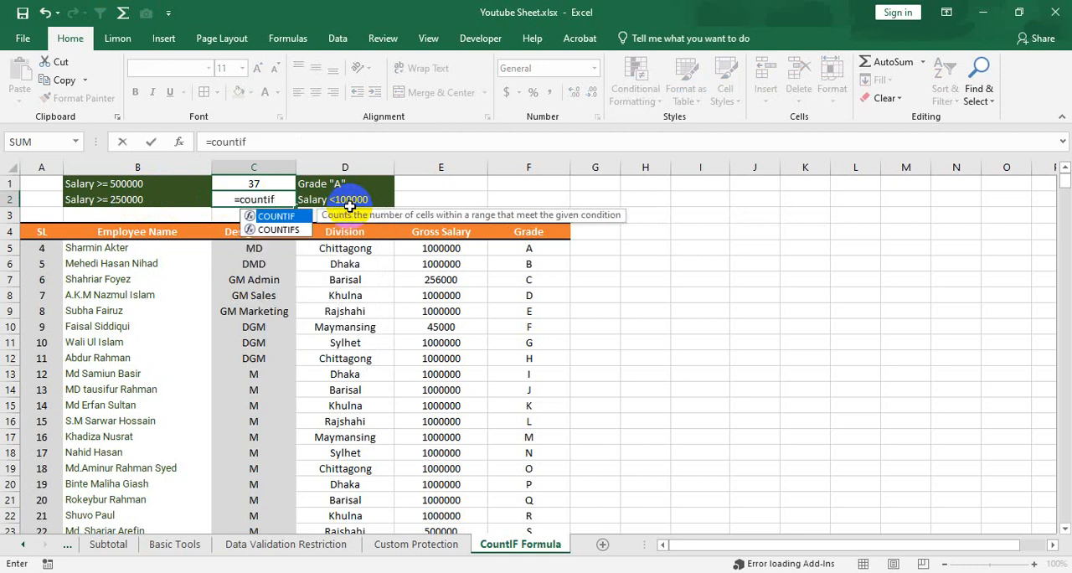
key("Tab")
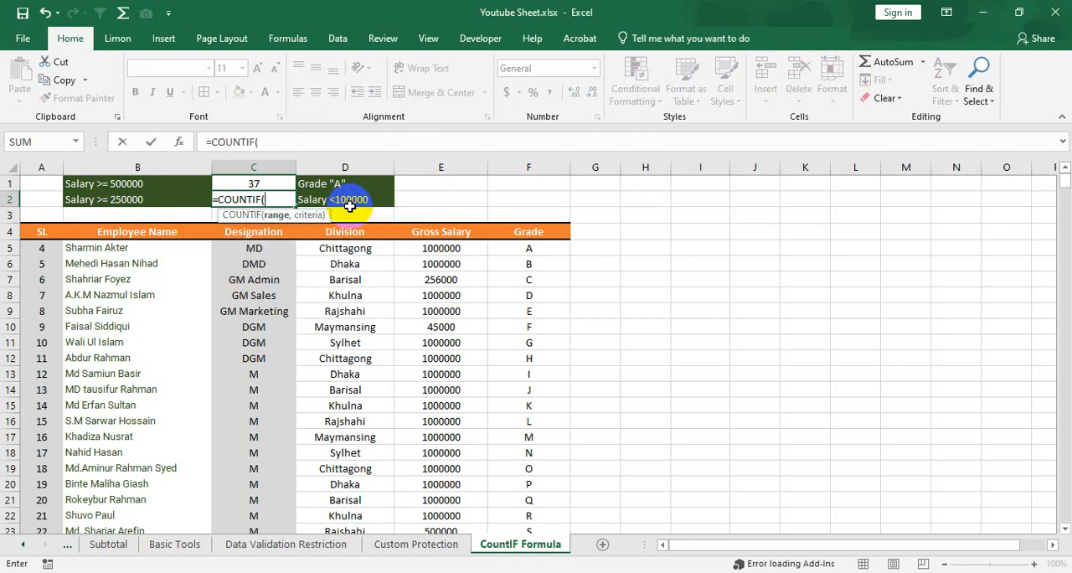
left_click(439, 248)
key("ctrl+shift+Down")
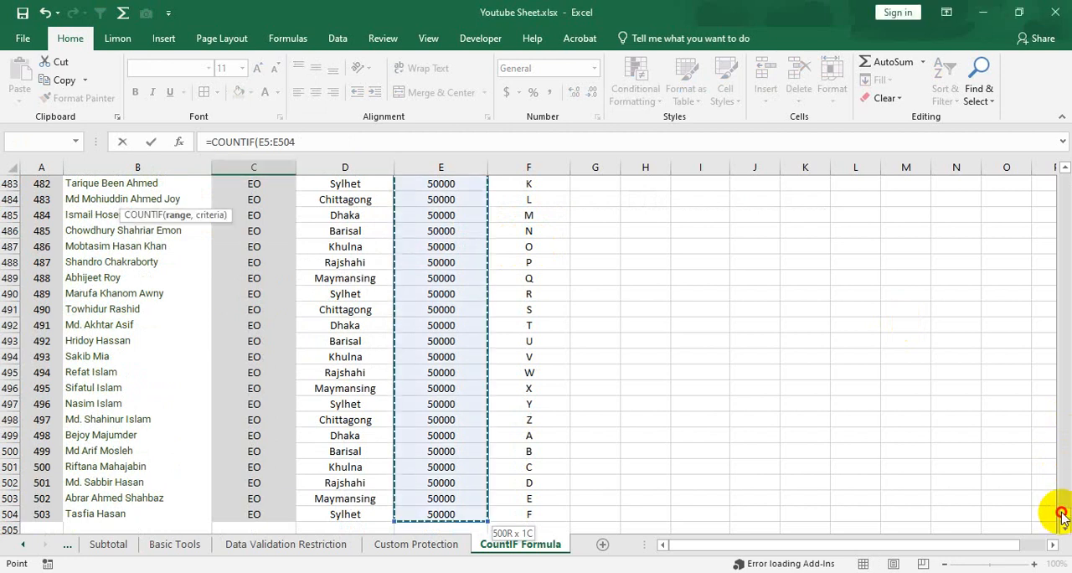
left_click_drag(1064, 514, 1066, 159)
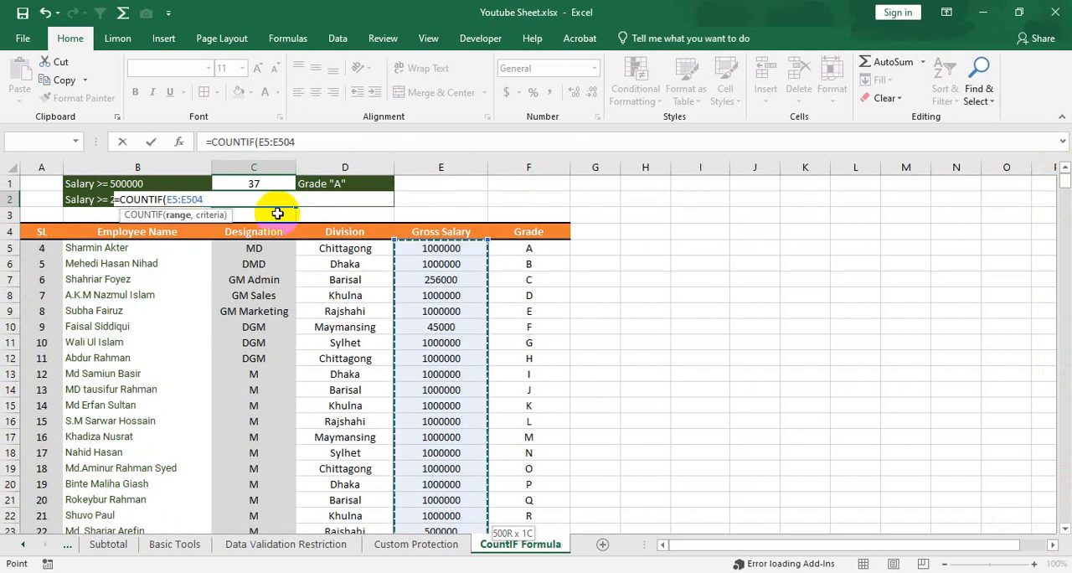
type(",")
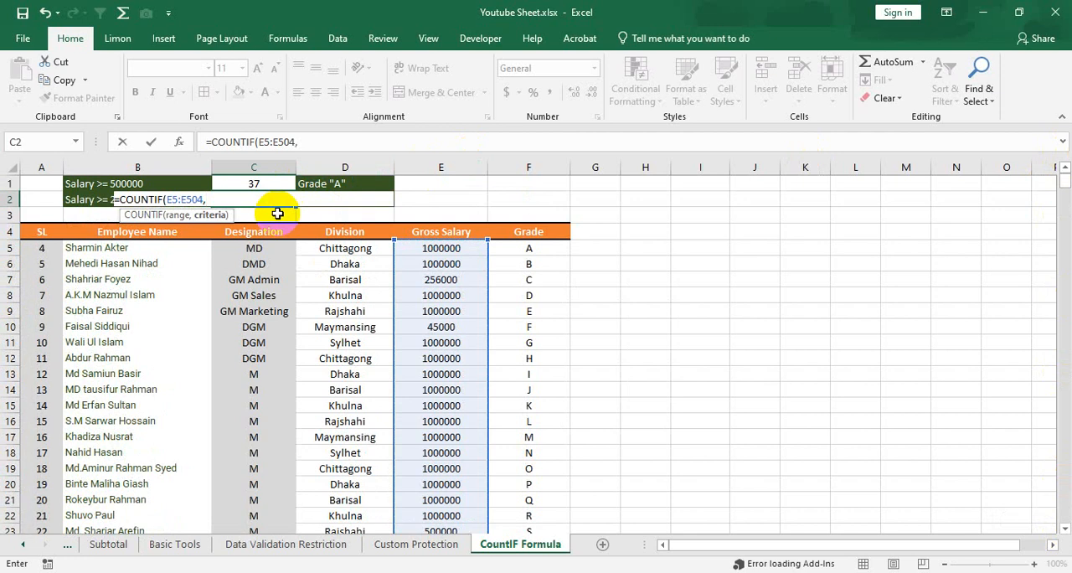
type("\"")
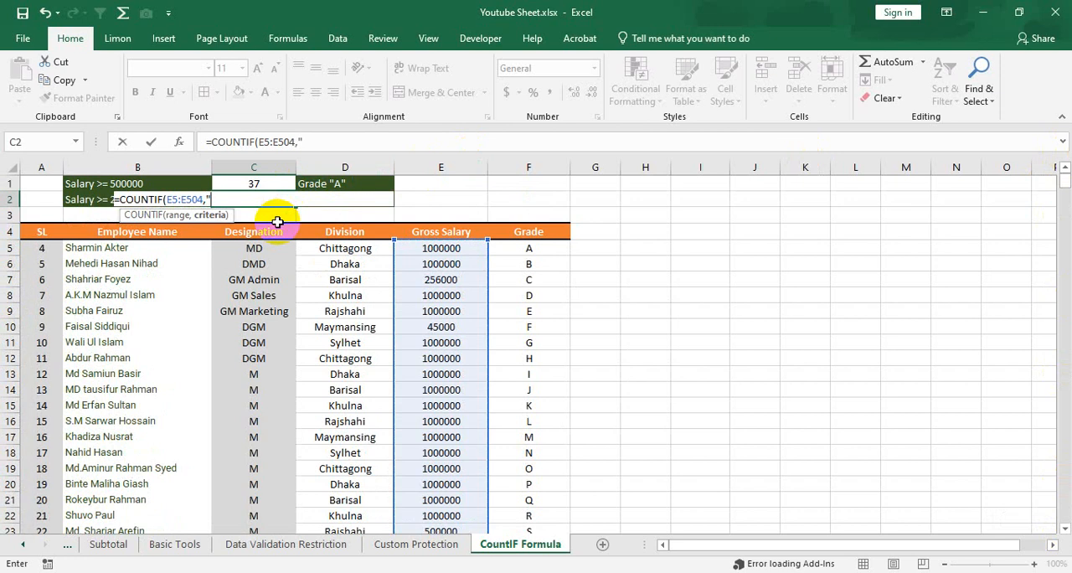
type(">")
Complete the COUNTIF formula in C2 with the criterion ">=250000" and commit it, keeping the cell selected.
type("=250000")
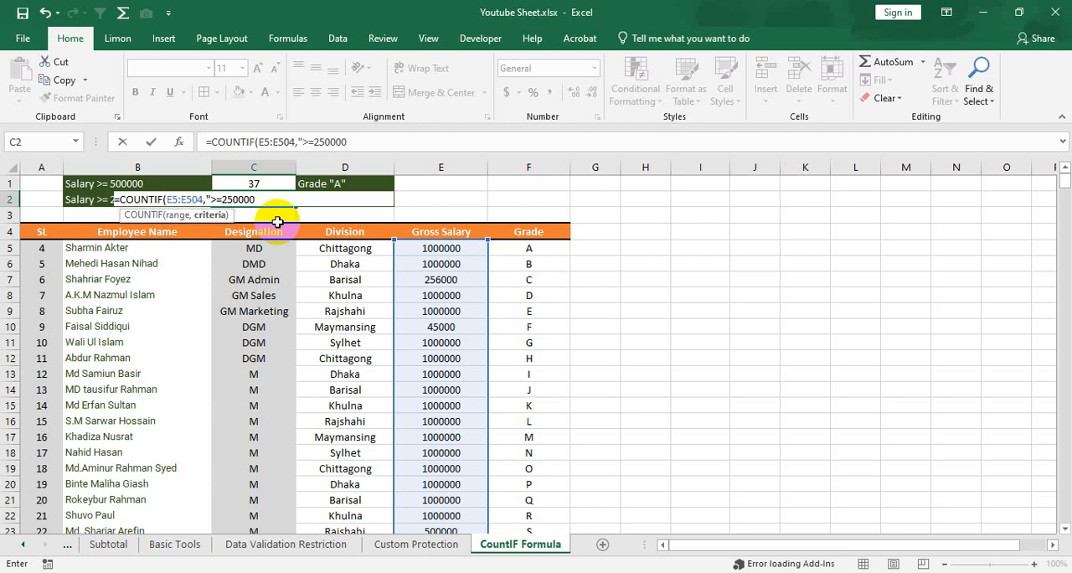
type("\")")
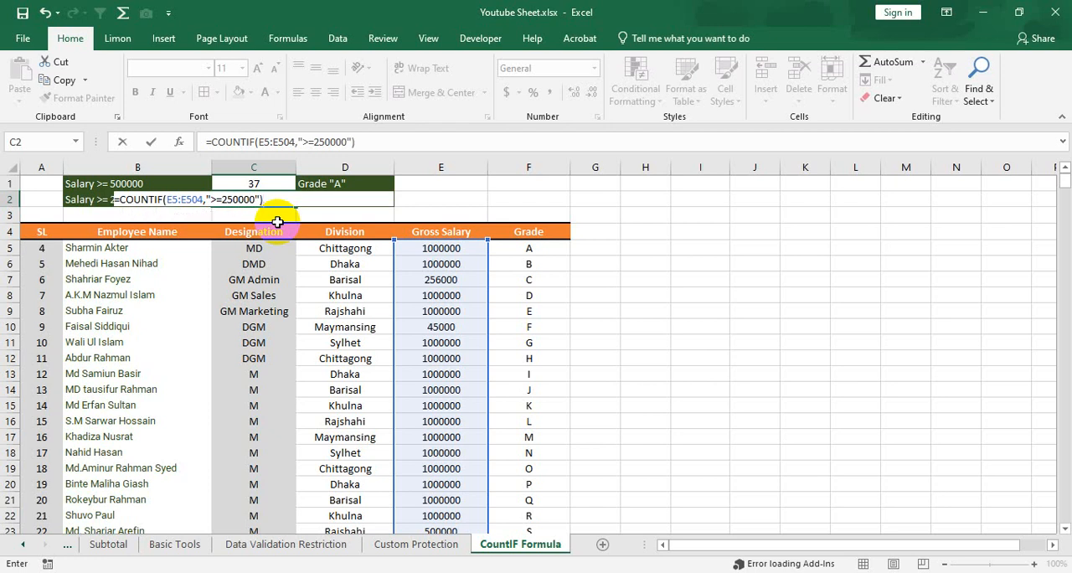
key("ctrl+Return")
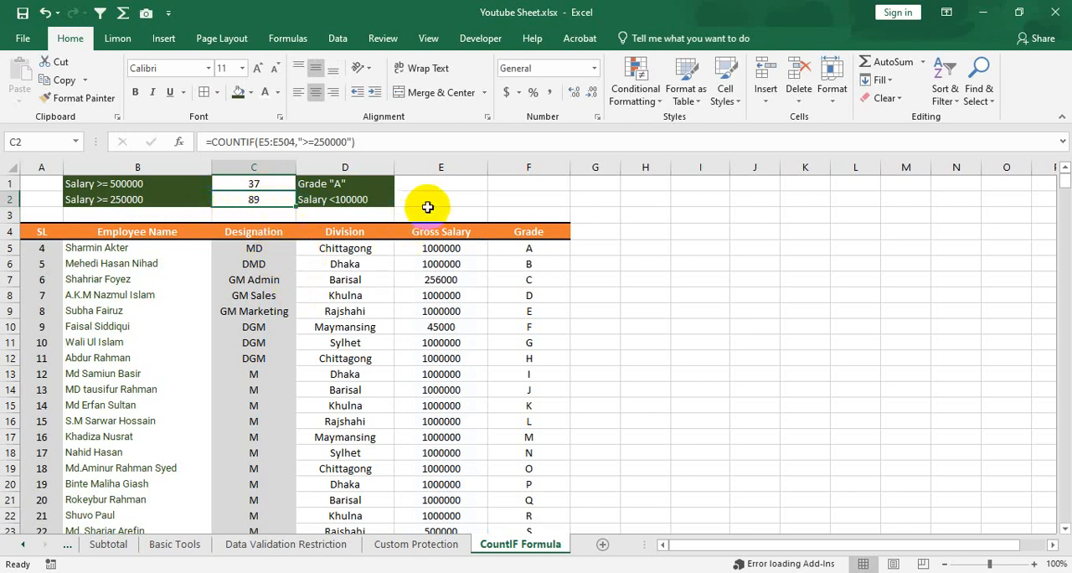
left_click(355, 183)
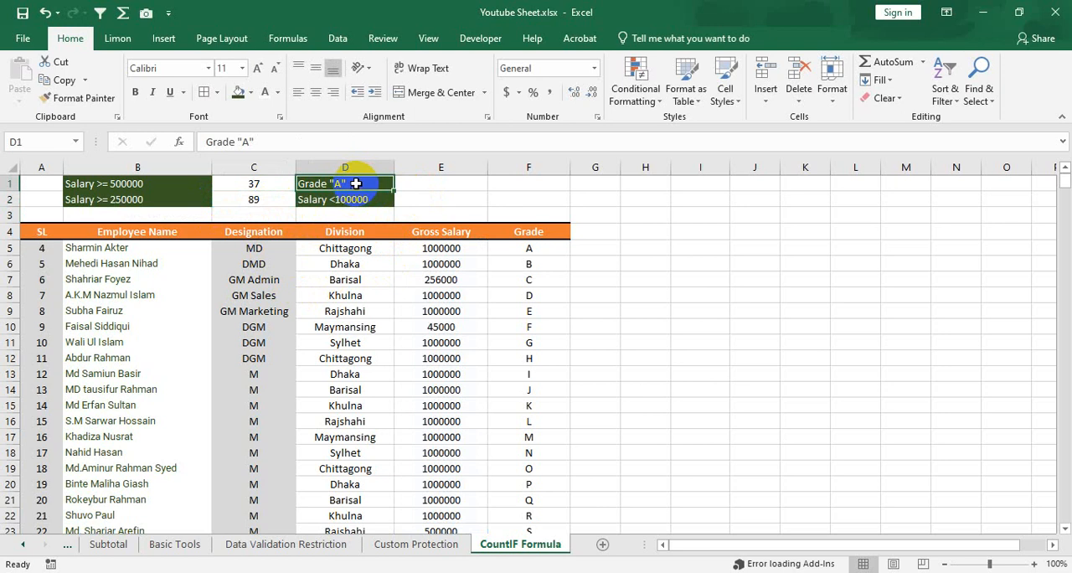
right_click(354, 183)
left_click(421, 368)
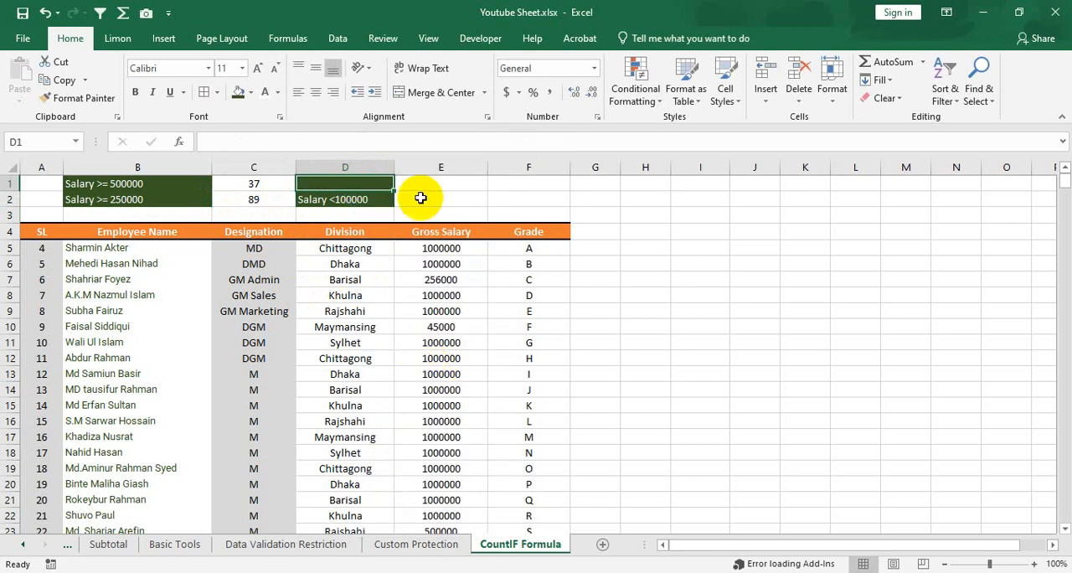
key("ctrl+z")
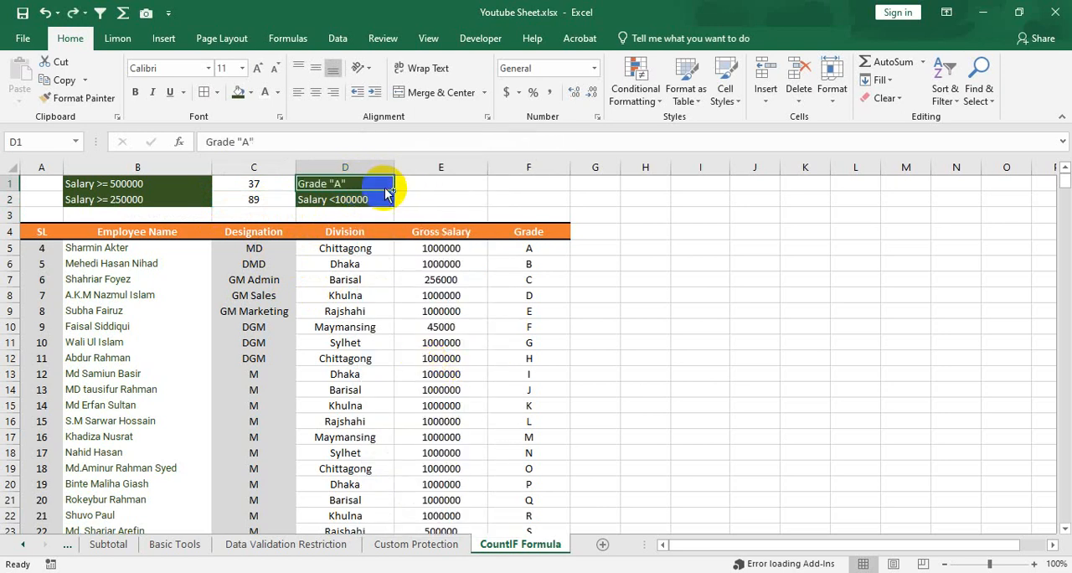
Start a COUNTIF formula in E2 with the Gross Salary range E5:E504 as its first argument.
left_click(414, 199)
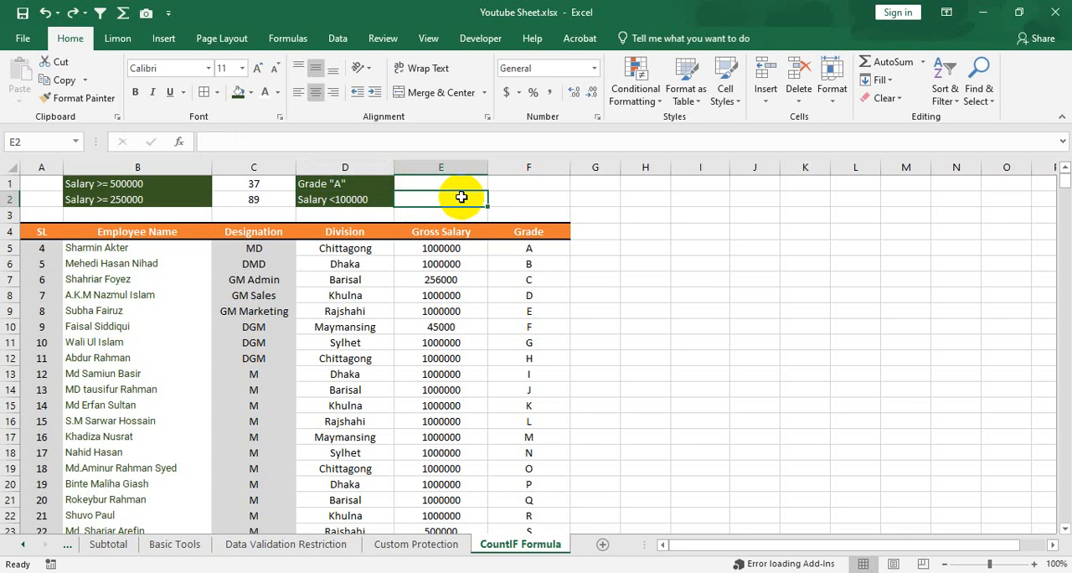
type("=countif")
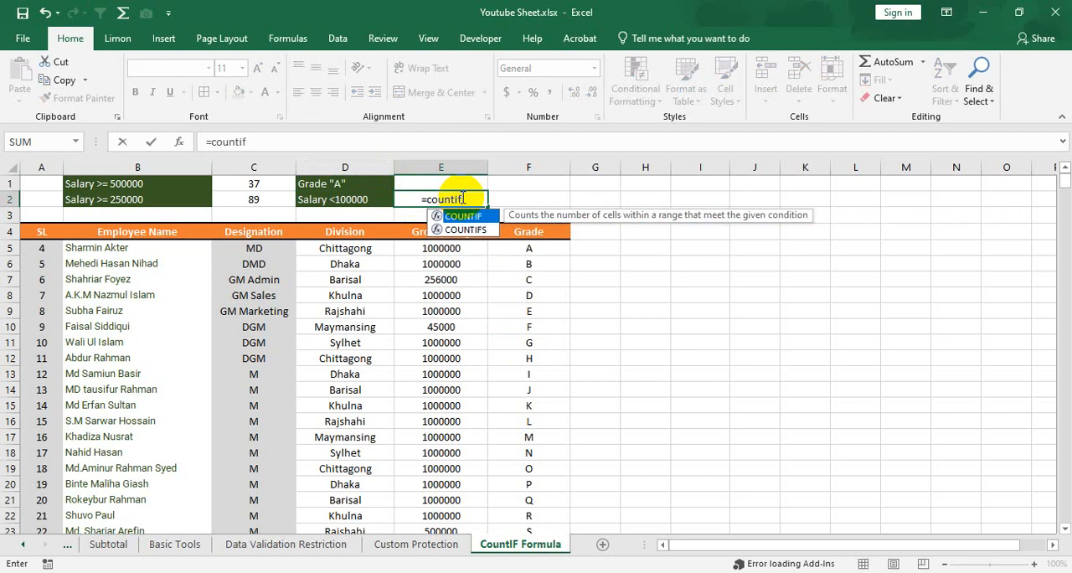
key("Tab")
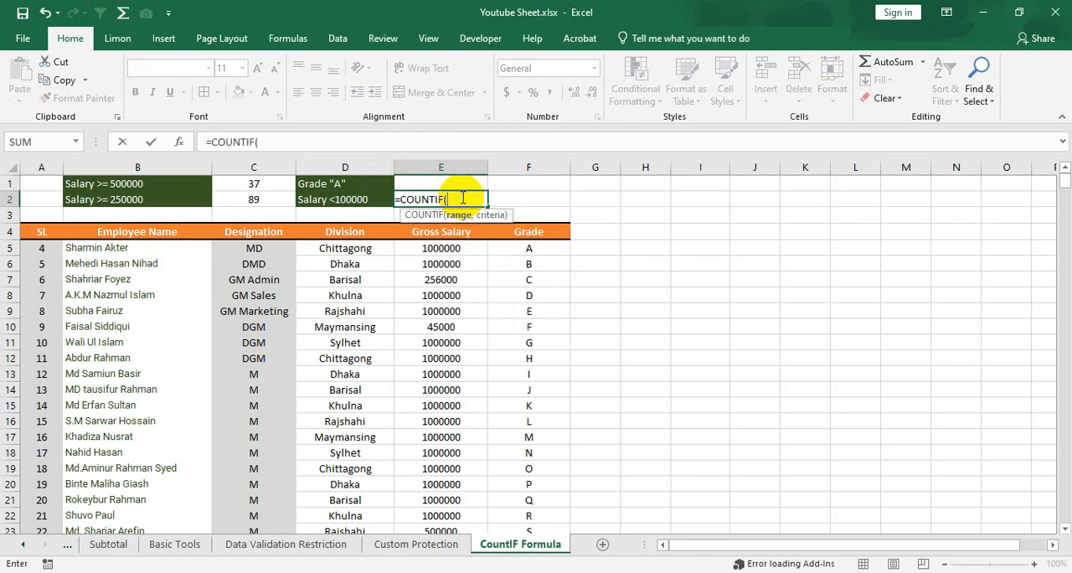
left_click(449, 251)
key("ctrl+shift+Down")
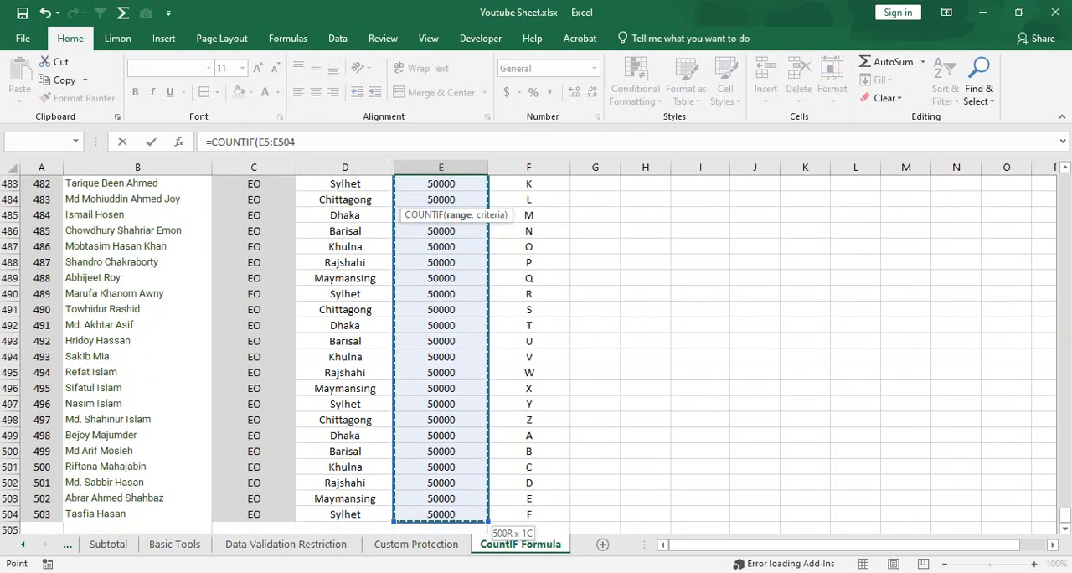
left_click_drag(1063, 502, 1056, 161)
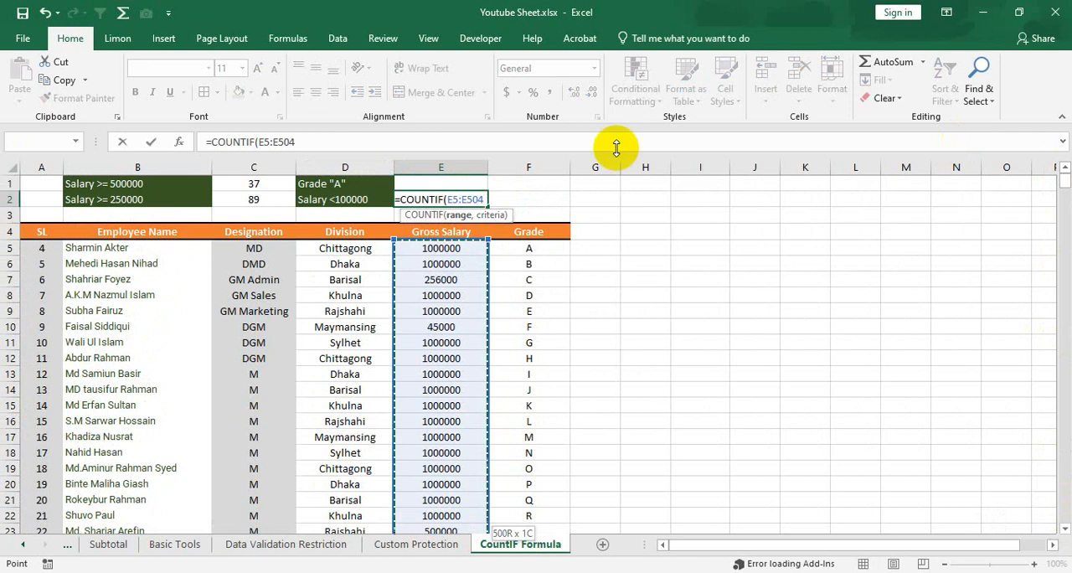
type(",")
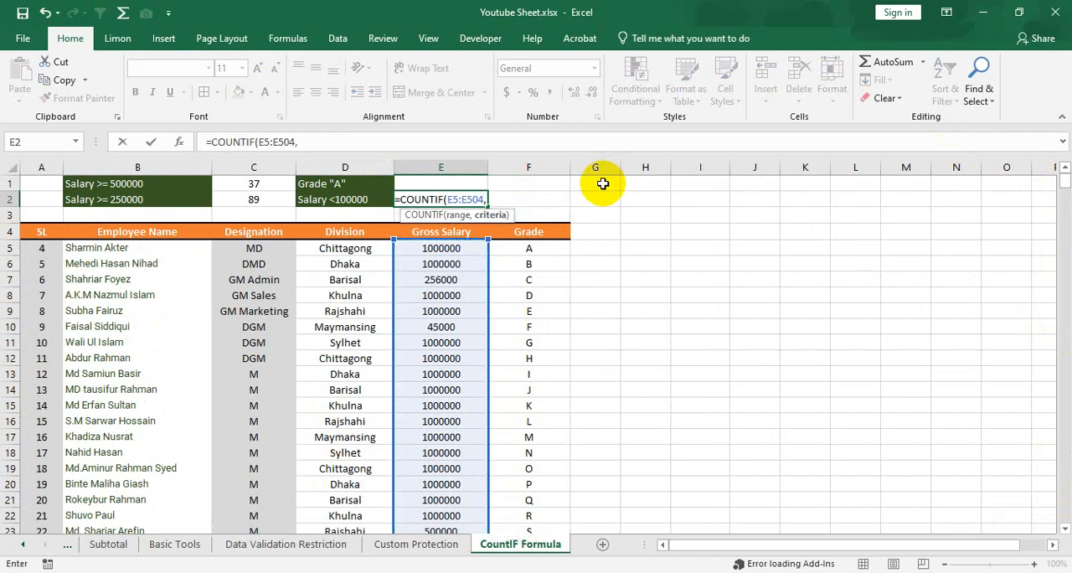
type("\"")
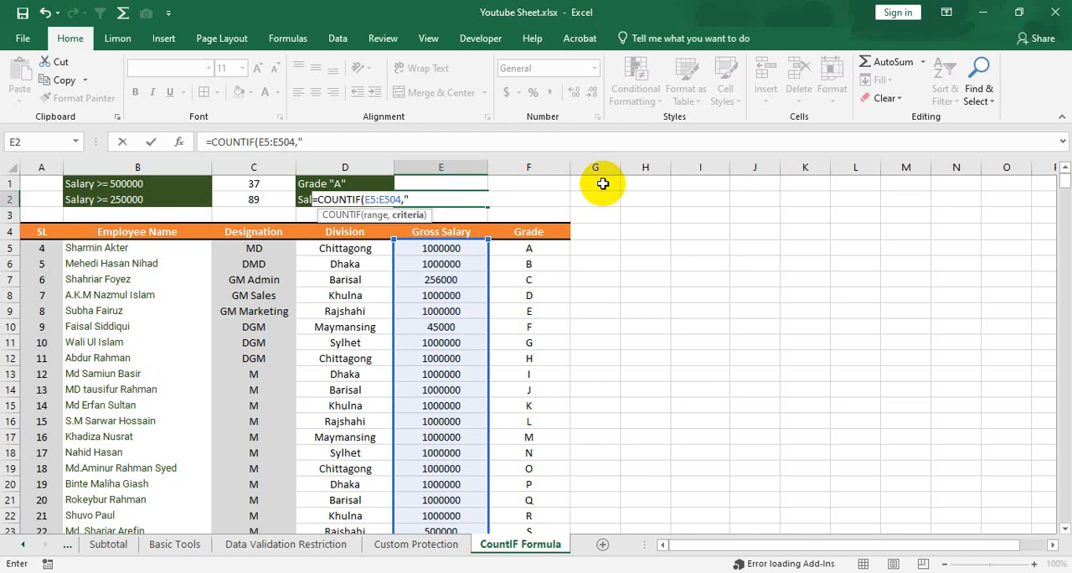
Complete the COUNTIF formula in E2 with the criterion "<100000" and commit it.
type("<100000\"")
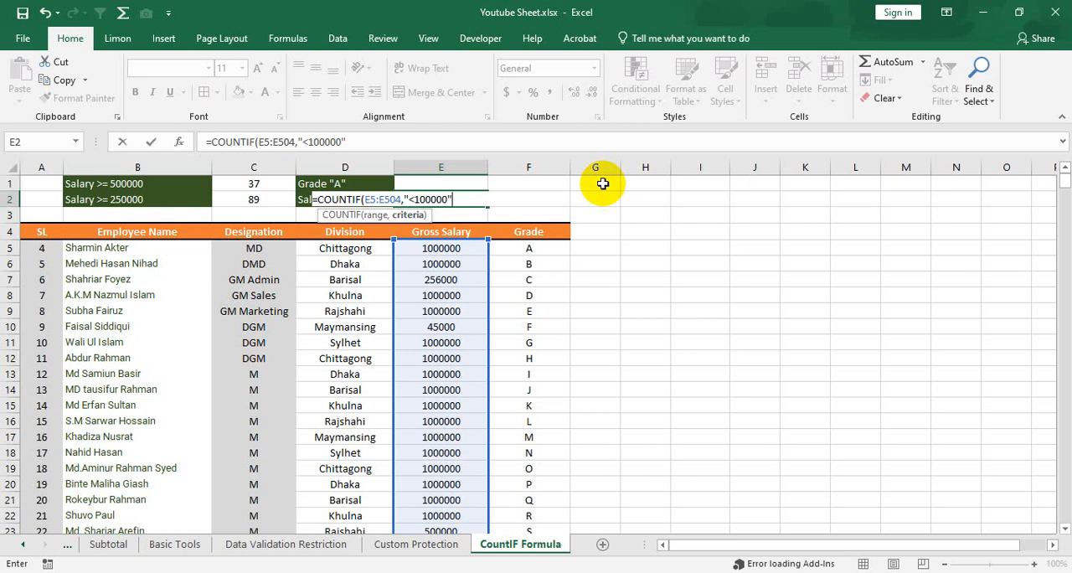
type(")")
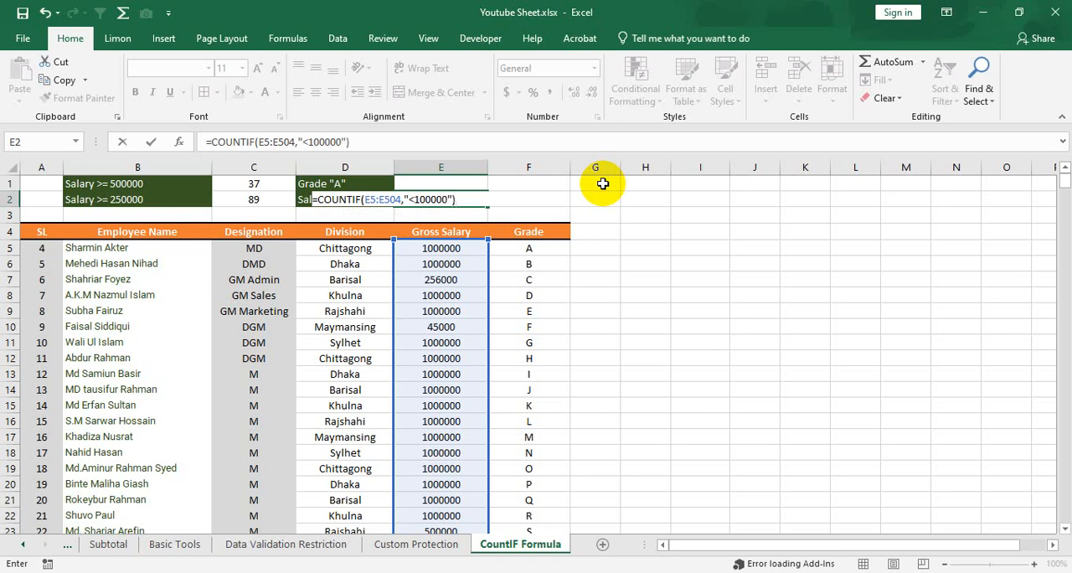
key("ctrl+Return")
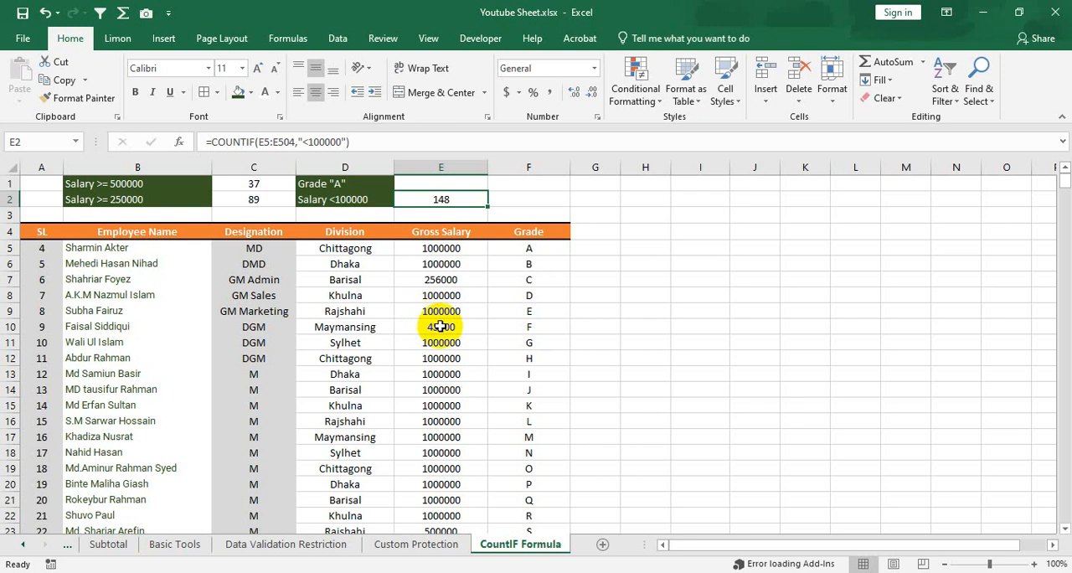
left_click(381, 198)
left_click(406, 195)
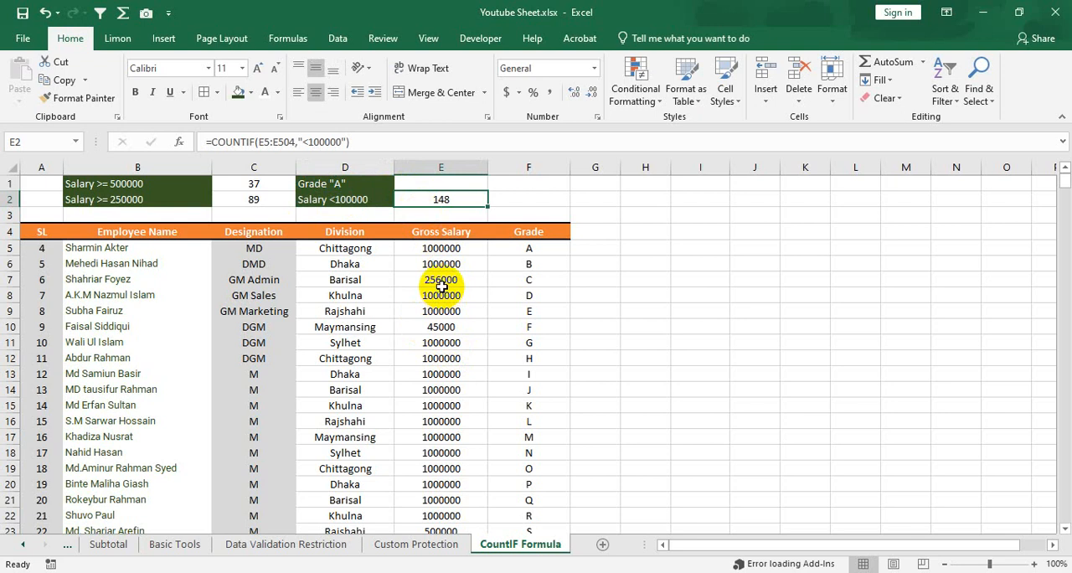
Set the Gross Salary in E15 to 160000 and check the salary counts in C1:C2.
left_click(444, 404)
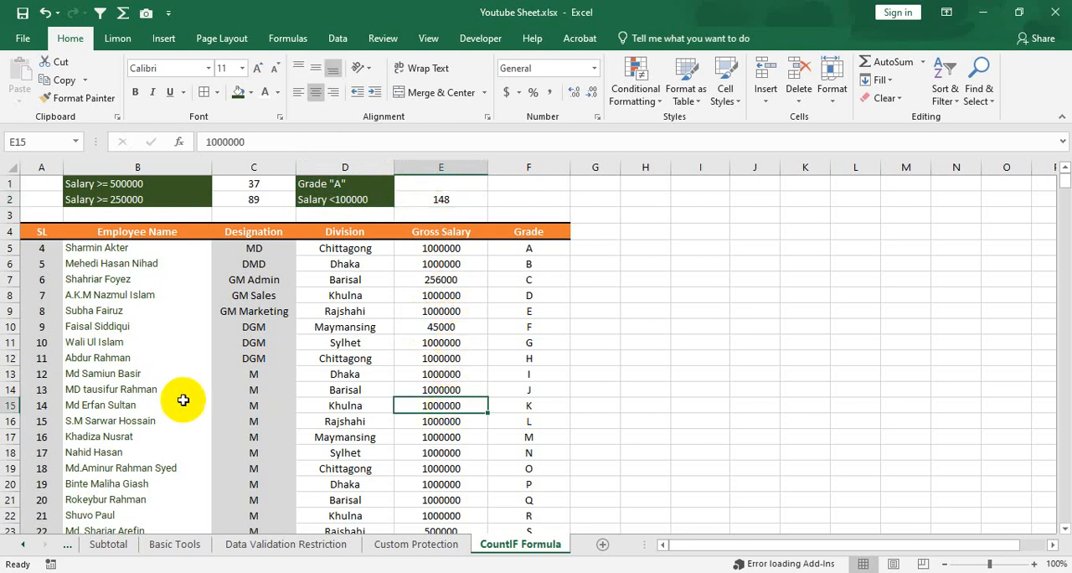
left_click_drag(126, 404, 443, 406)
left_click(469, 406)
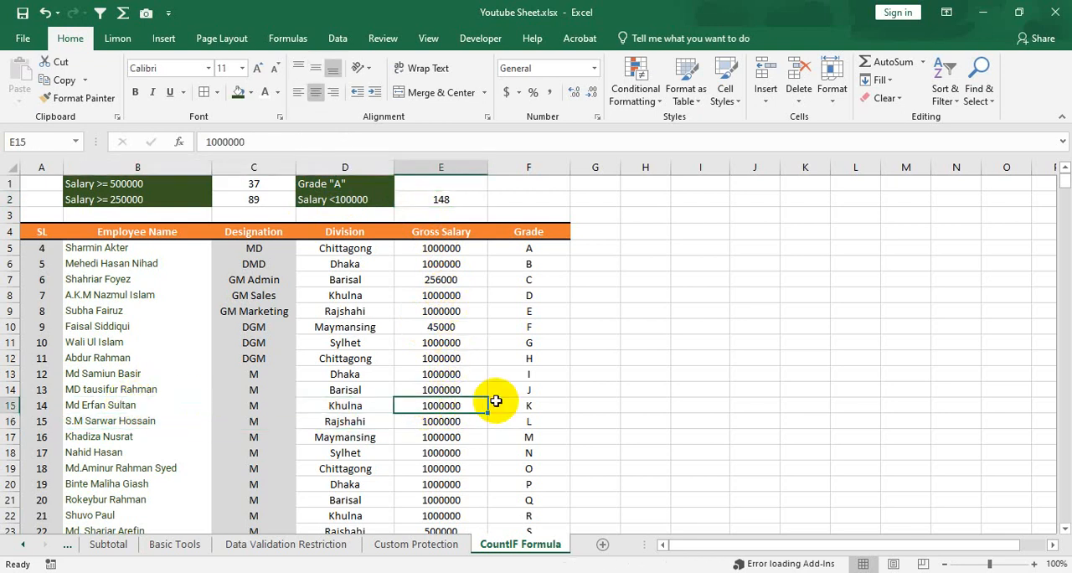
type("1")
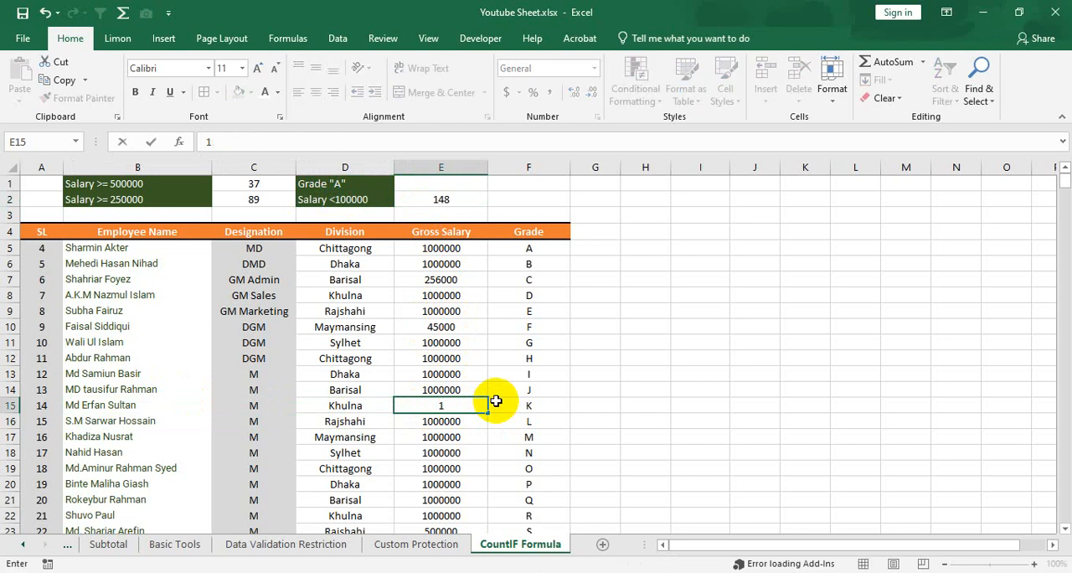
type("60000")
key("Return")
key("Up")
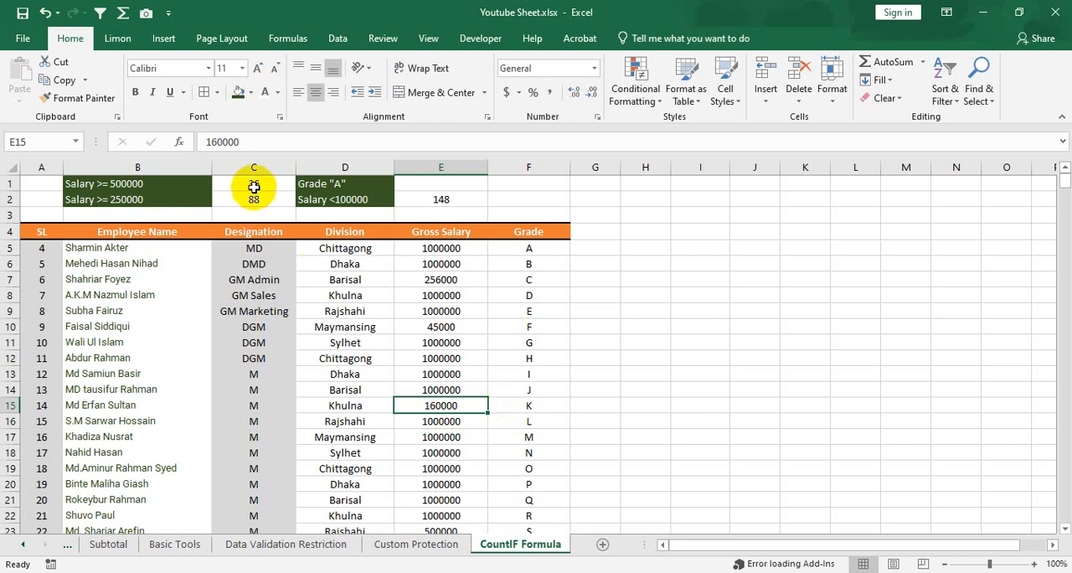
left_click_drag(254, 187, 268, 202)
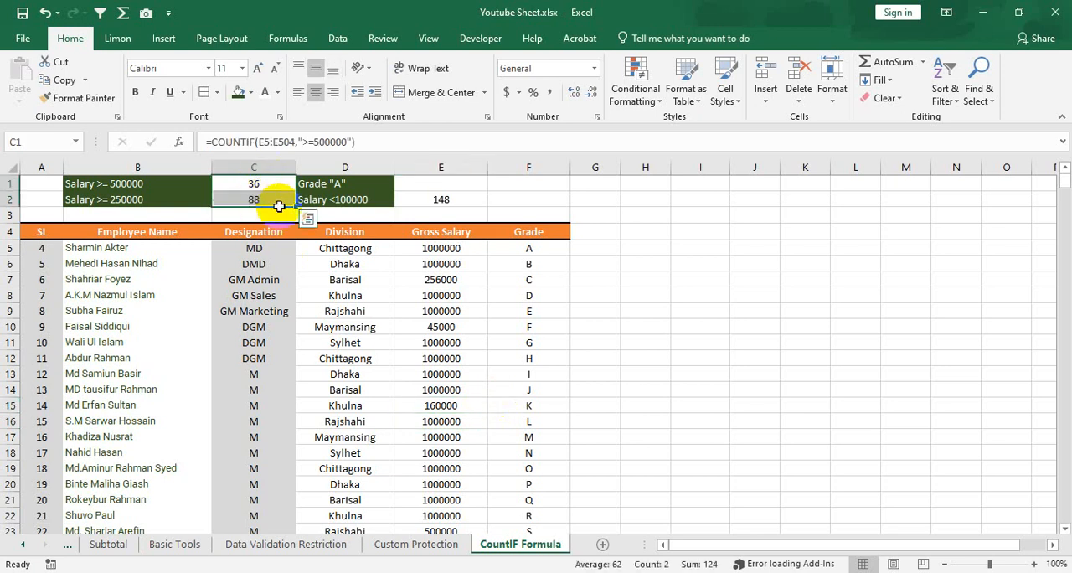
Set the Gross Salary in E12 to 350000 and compare it with the count in C1.
left_click(462, 357)
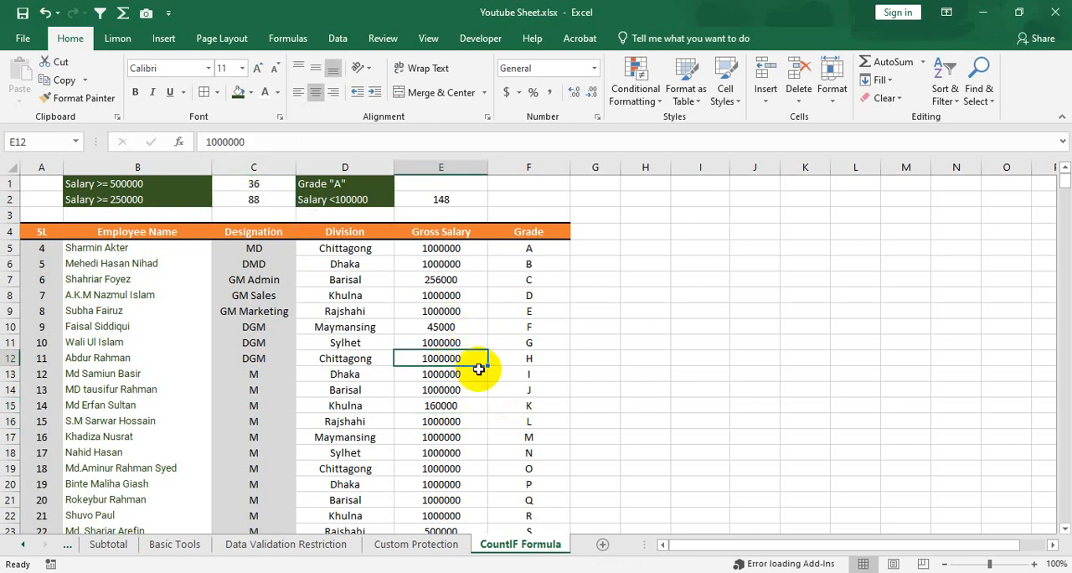
type("350000")
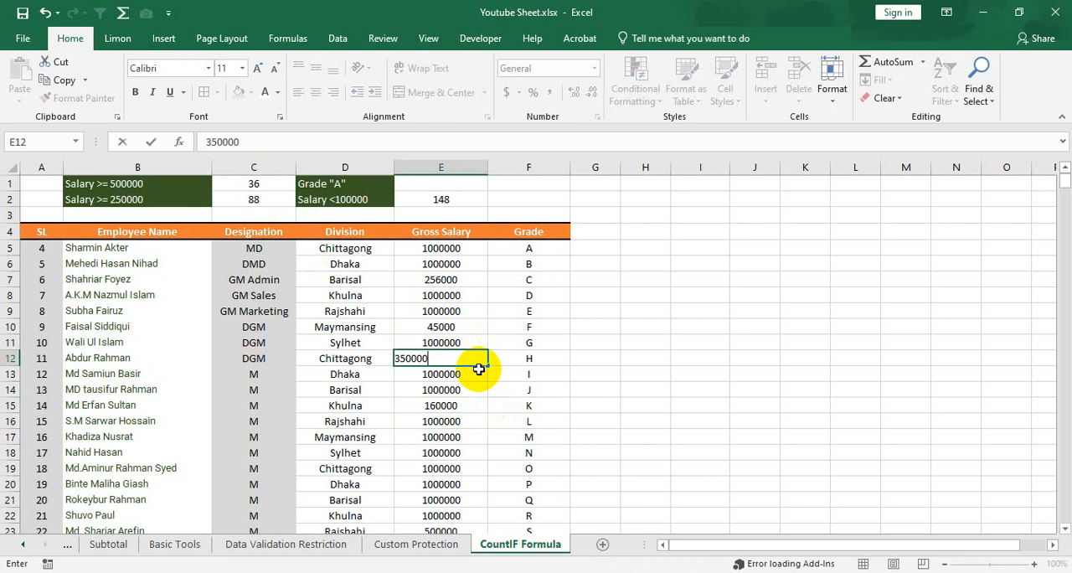
key("Return")
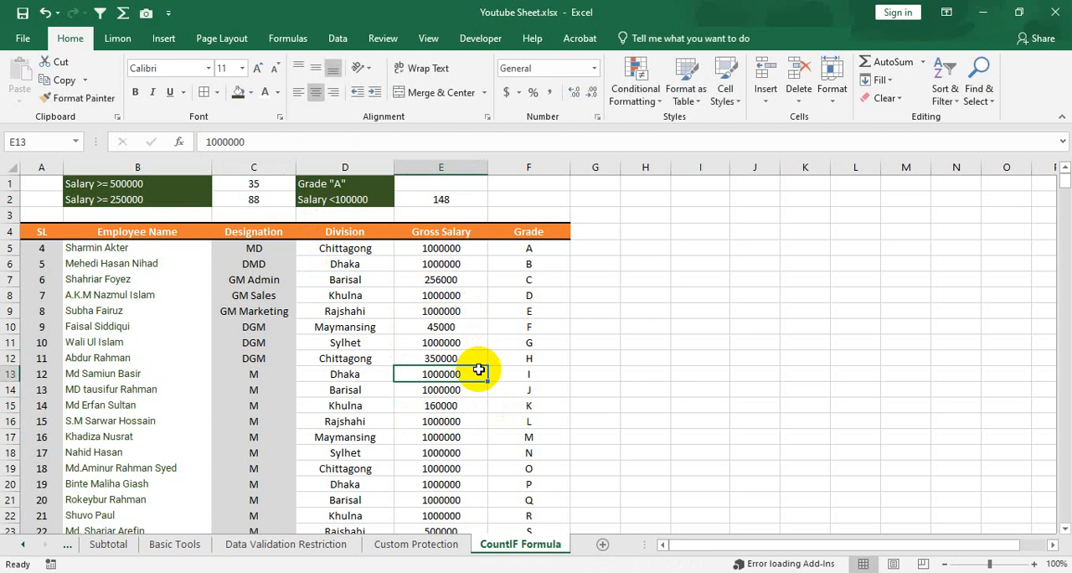
left_click(261, 183)
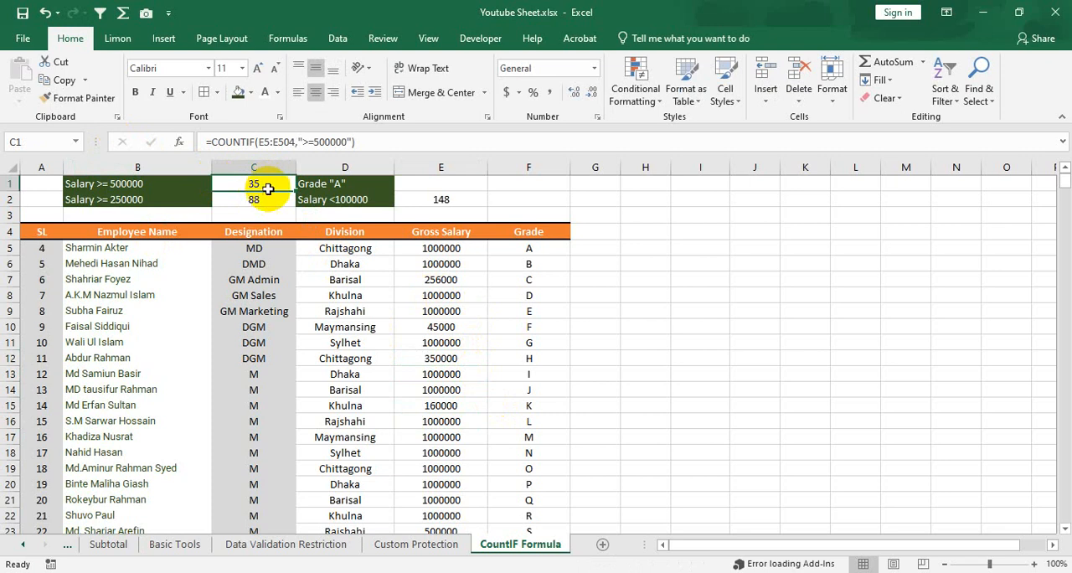
left_click(449, 358)
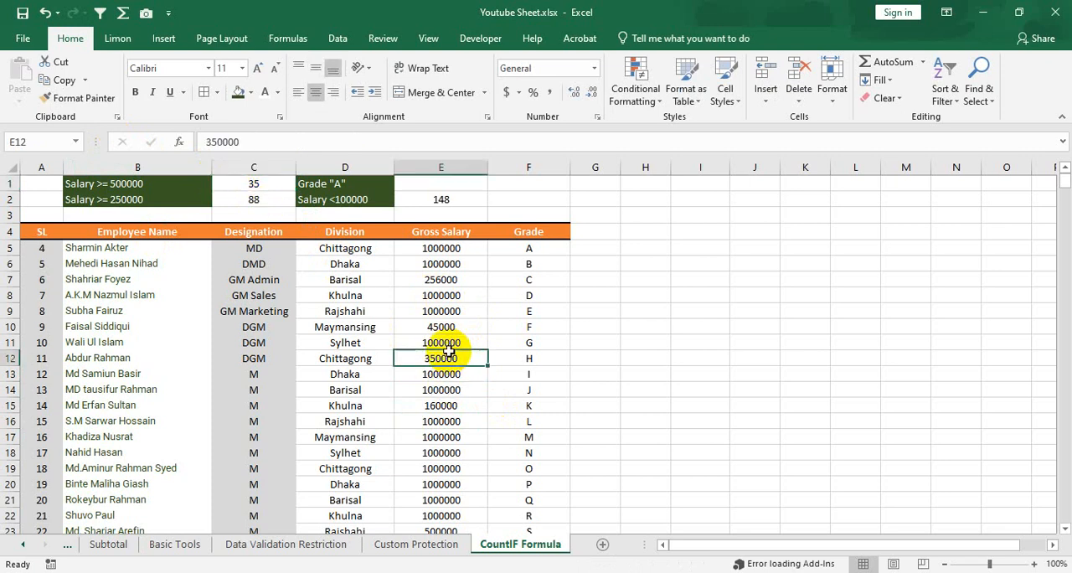
left_click(456, 390)
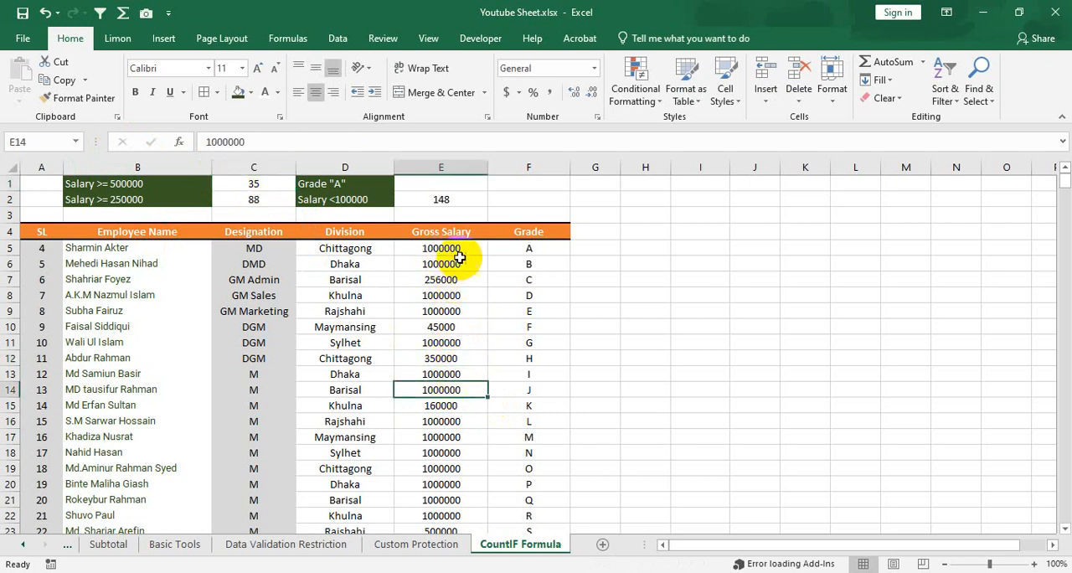